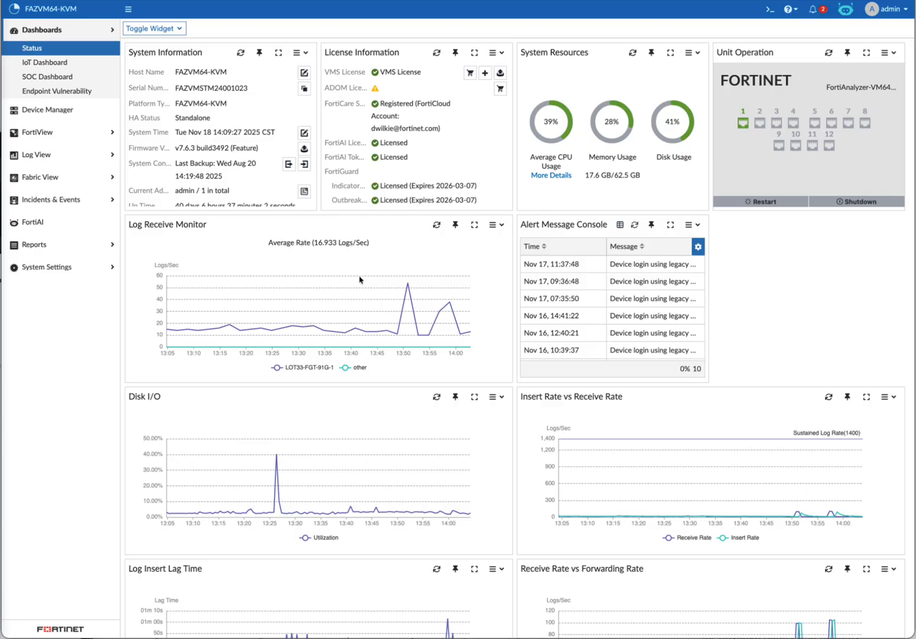
{"action": "scroll", "coordinate": [359, 280], "scroll_direction": "down", "scroll_amount": 3}
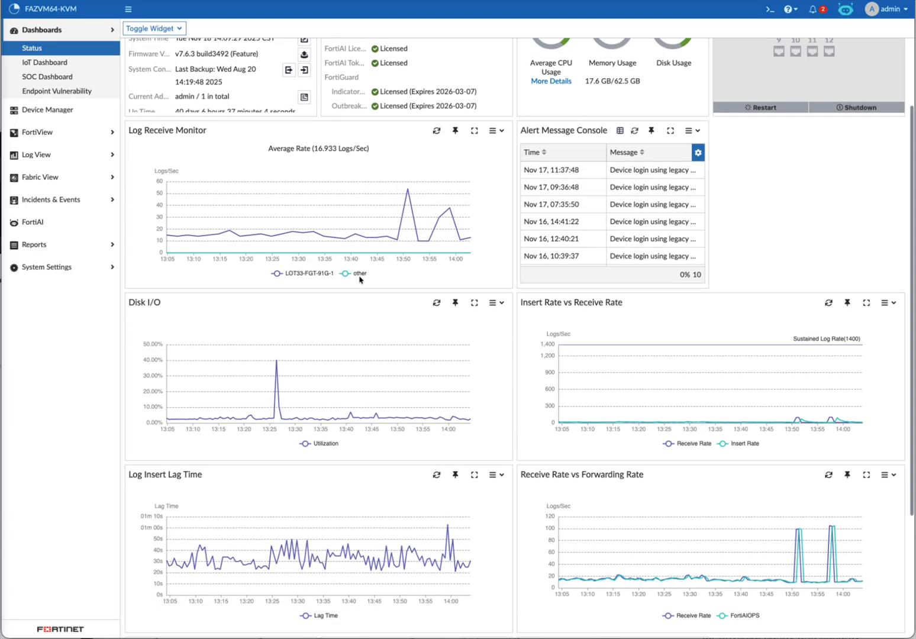
{"action": "scroll", "coordinate": [360, 280], "scroll_direction": "down", "scroll_amount": 3}
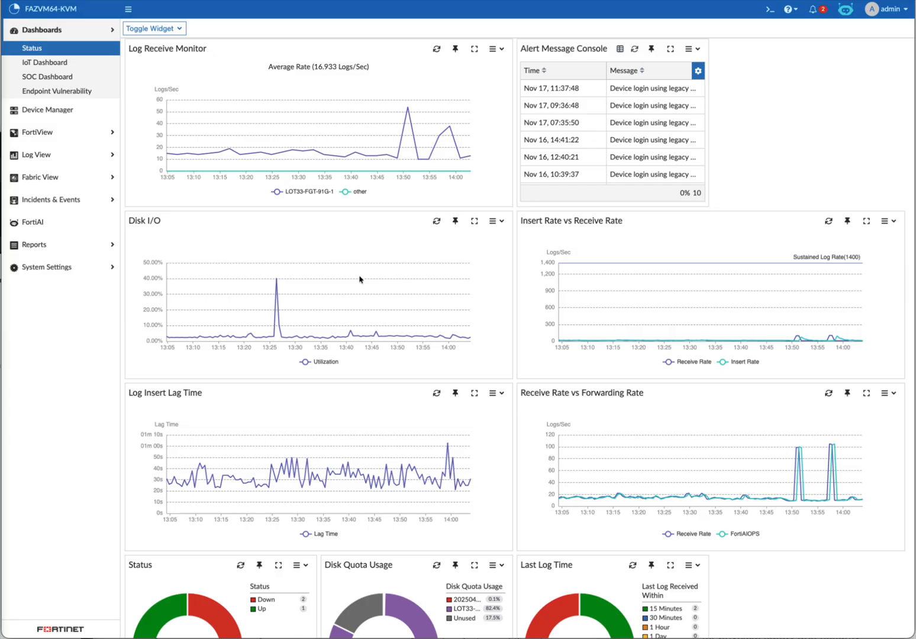
{"action": "scroll", "coordinate": [359, 280], "scroll_direction": "up", "scroll_amount": 3}
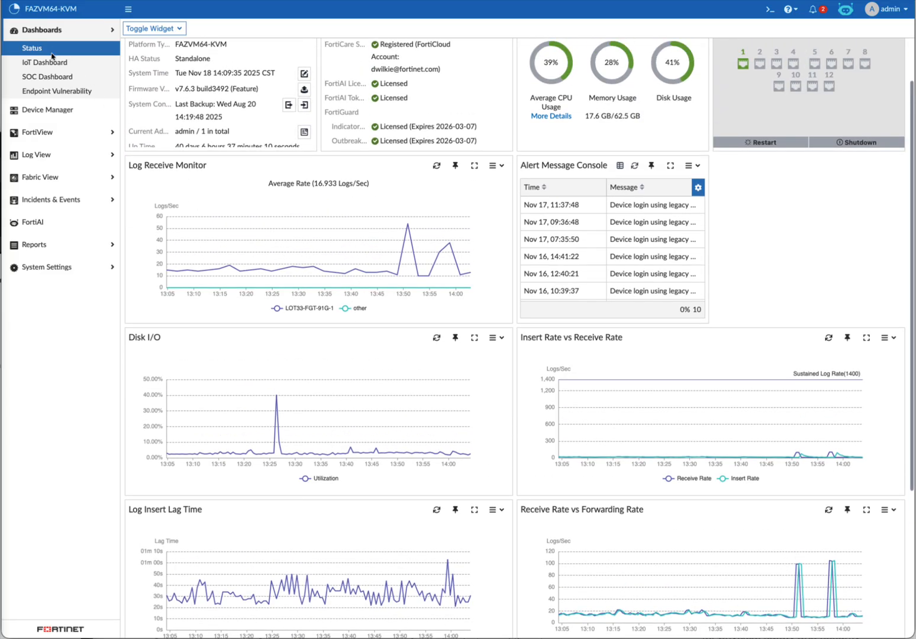
{"action": "left_click", "coordinate": [43, 64]}
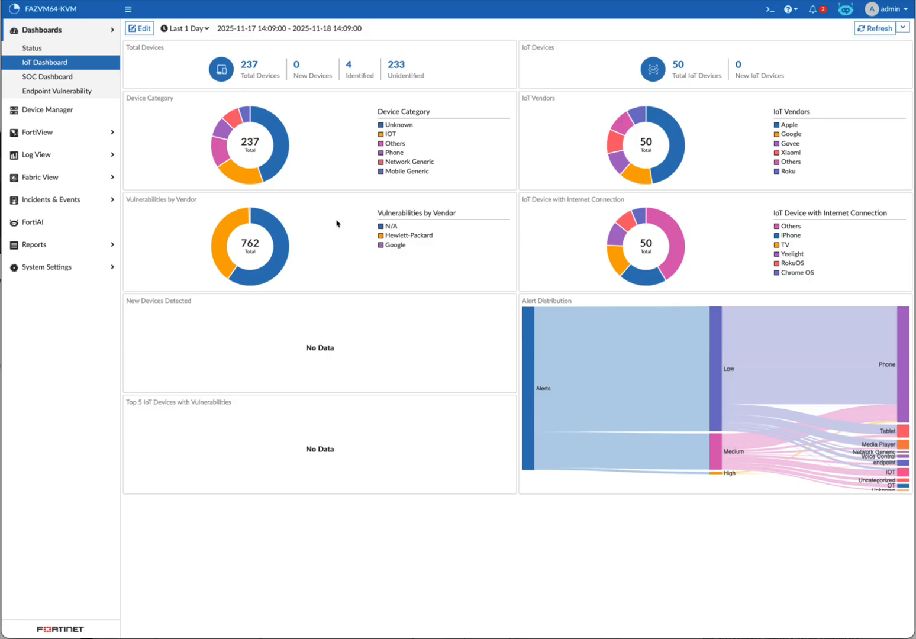
Drill into the compromised host figure on the SOC Dashboard and return to the IoT Dashboard.
{"action": "mouse_move", "coordinate": [245, 282]}
{"action": "left_click", "coordinate": [48, 76]}
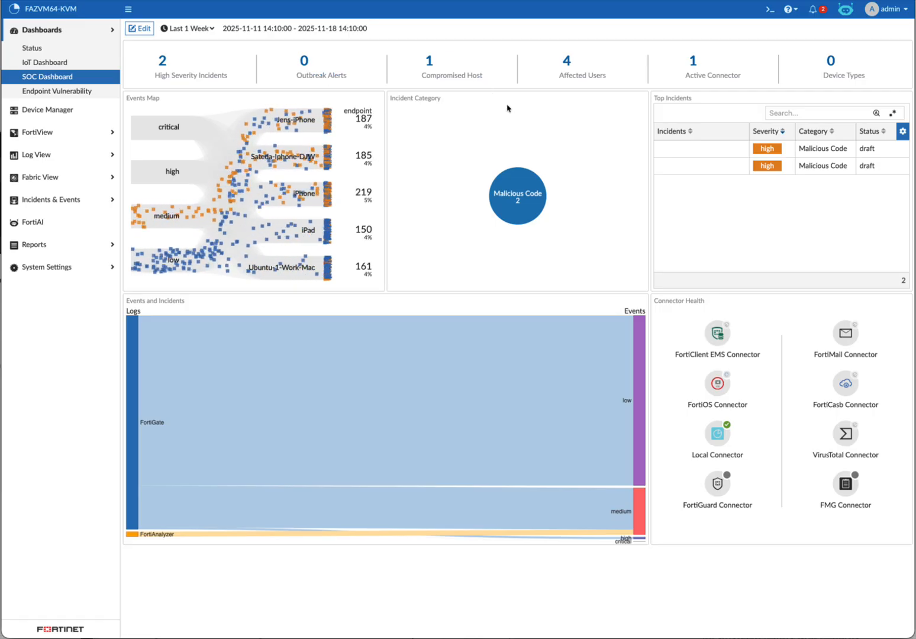
{"action": "left_click", "coordinate": [435, 75]}
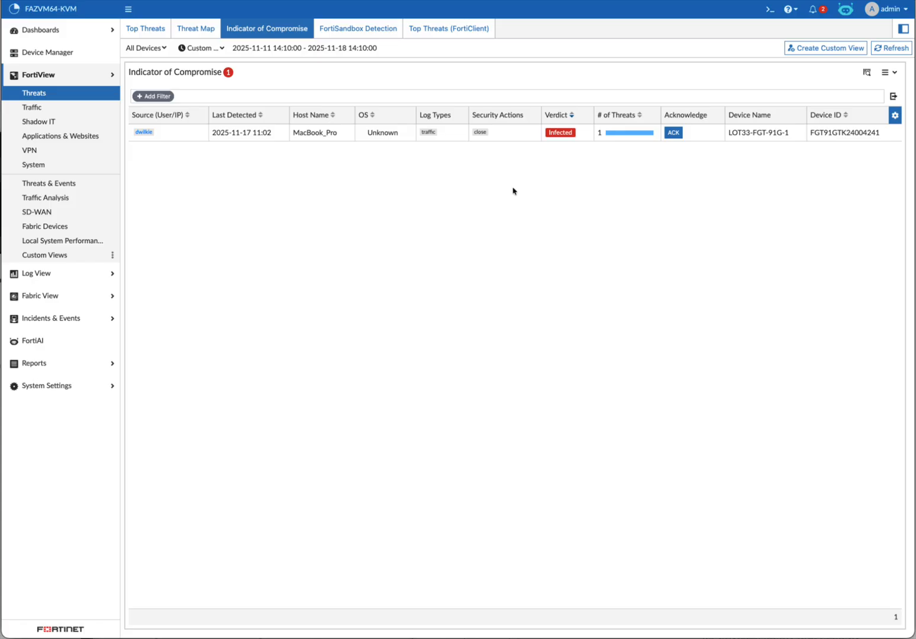
{"action": "left_click", "coordinate": [44, 29]}
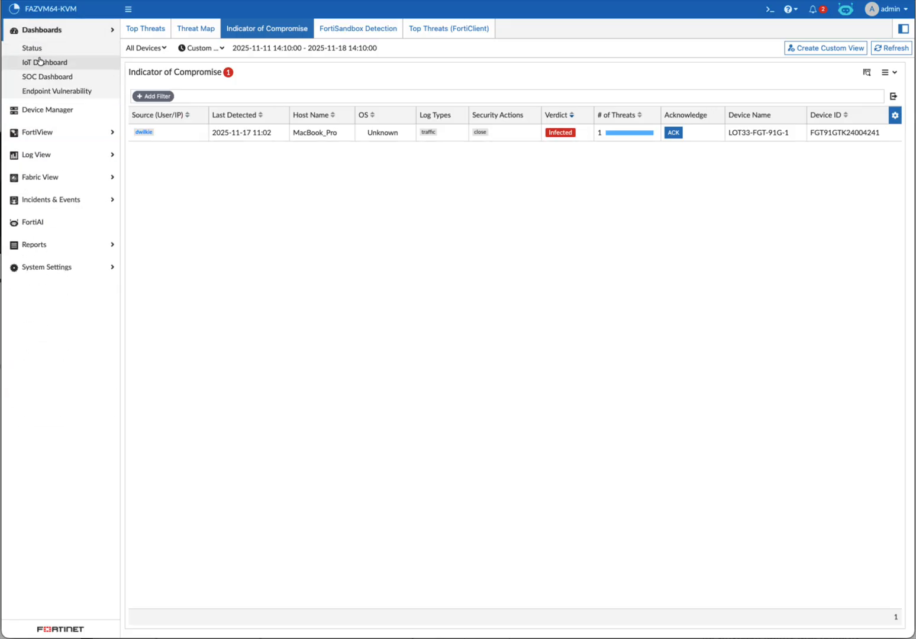
{"action": "left_click", "coordinate": [35, 65]}
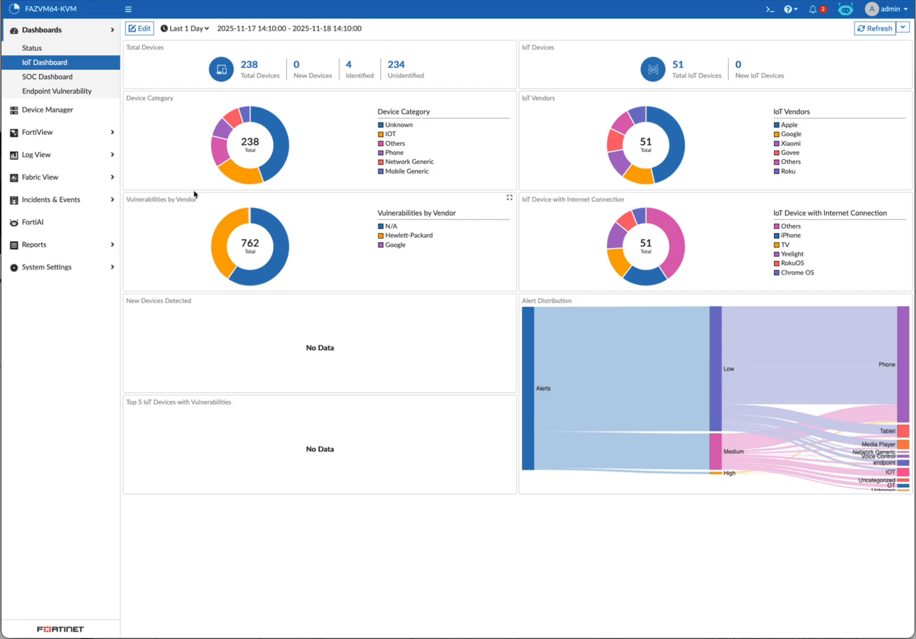
In FortiView's Applications & Websites, view the iCloud application's information and drill down to its sources.
{"action": "left_click", "coordinate": [44, 132]}
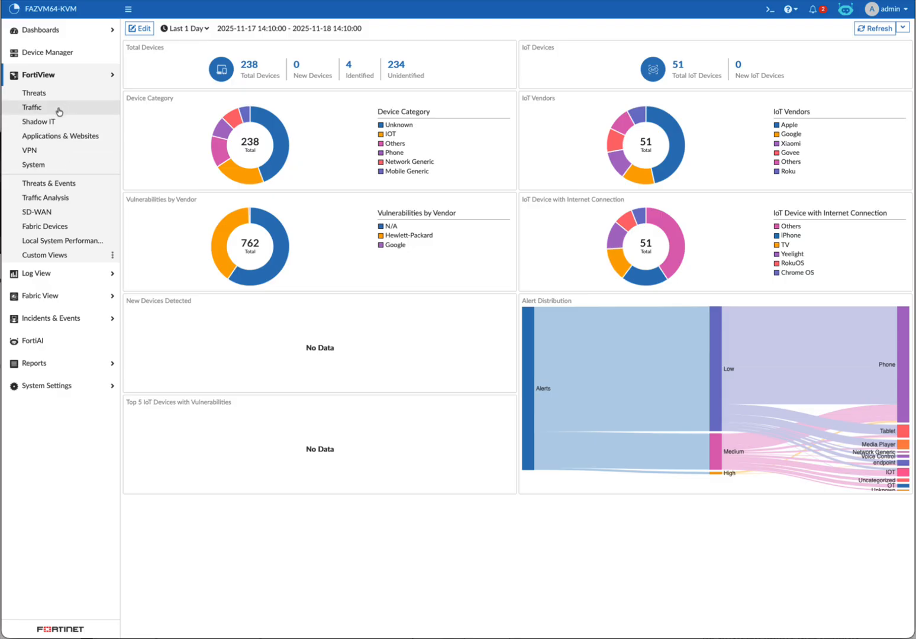
{"action": "left_click", "coordinate": [68, 139]}
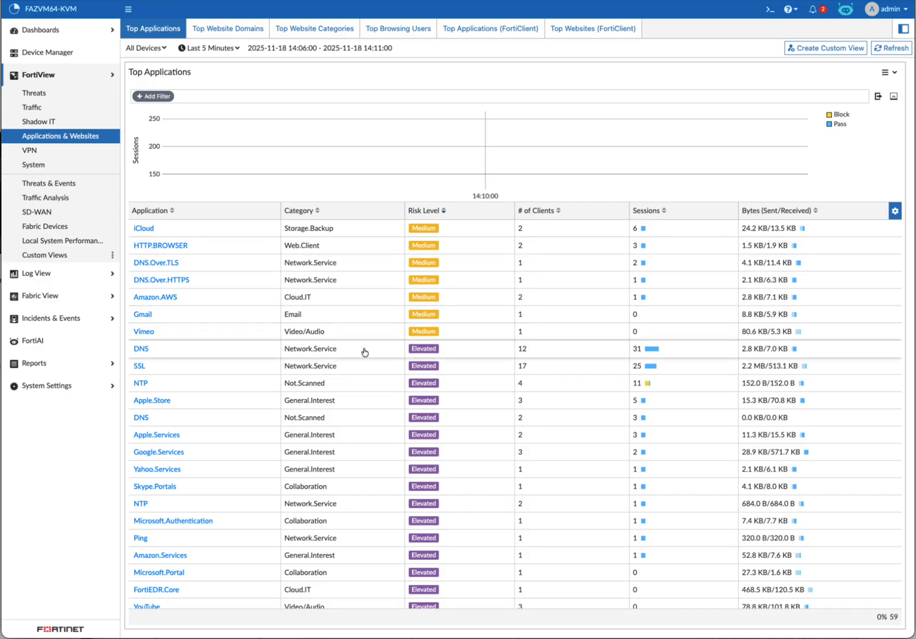
{"action": "left_click", "coordinate": [144, 228]}
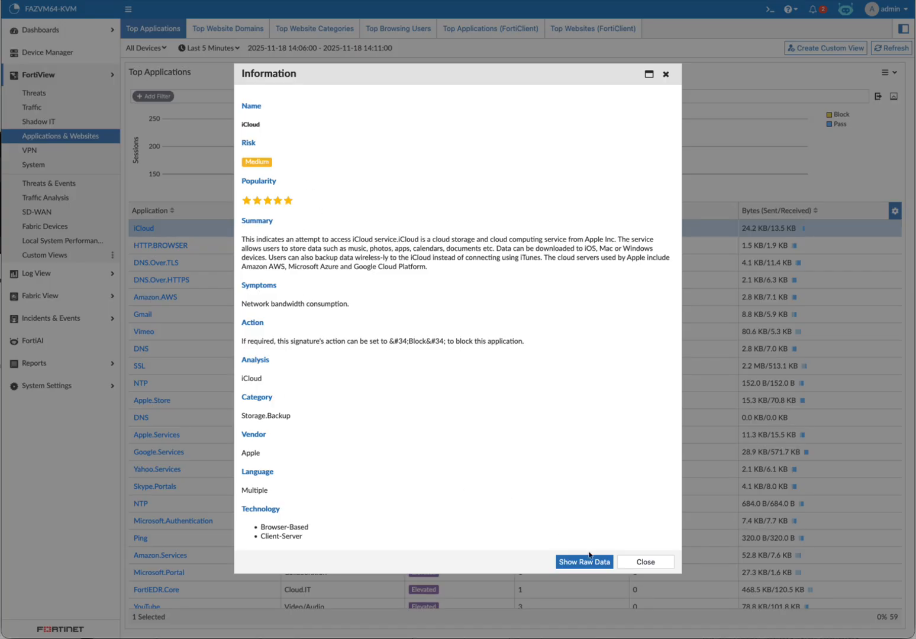
{"action": "left_click", "coordinate": [645, 563]}
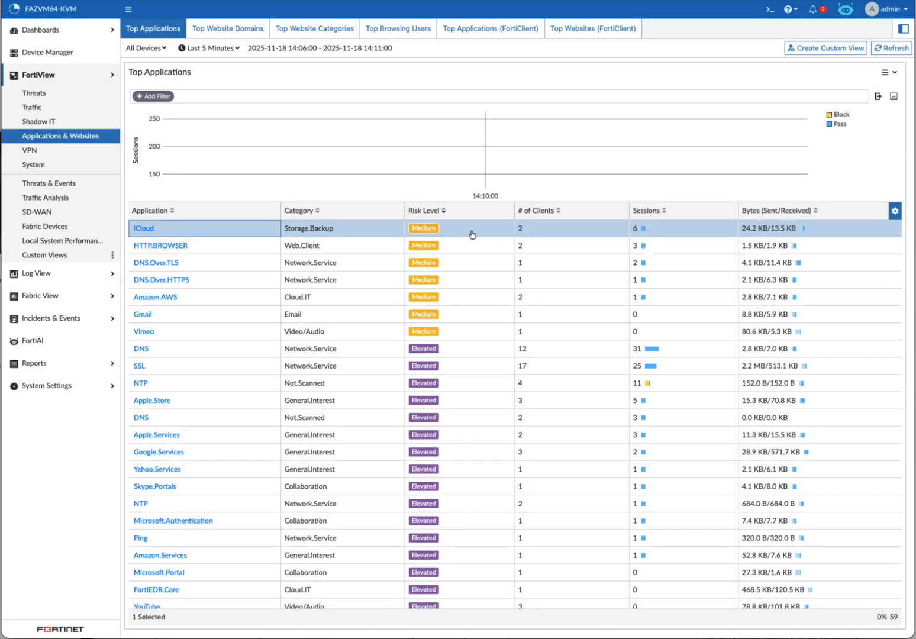
{"action": "left_click", "coordinate": [147, 228]}
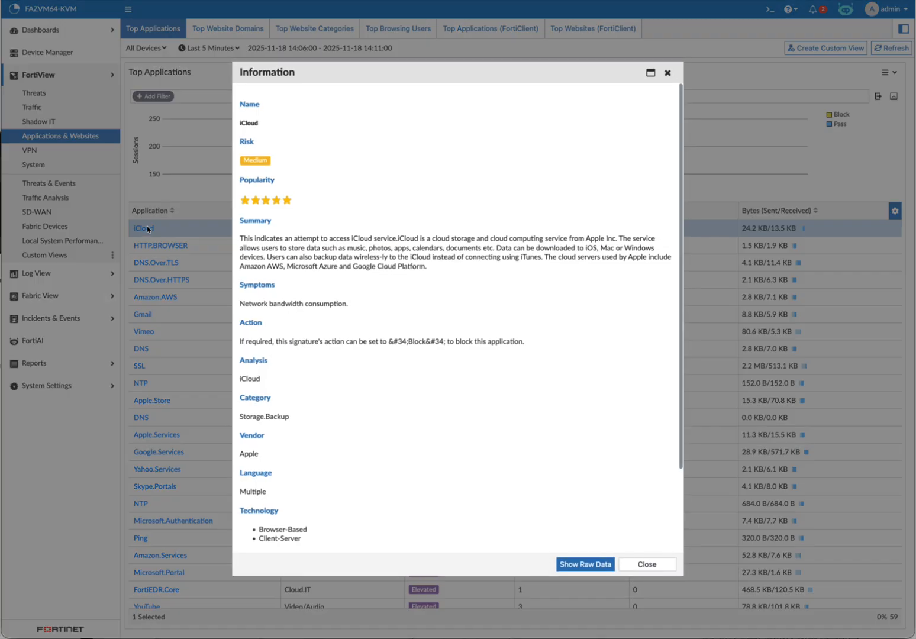
{"action": "left_click", "coordinate": [645, 562]}
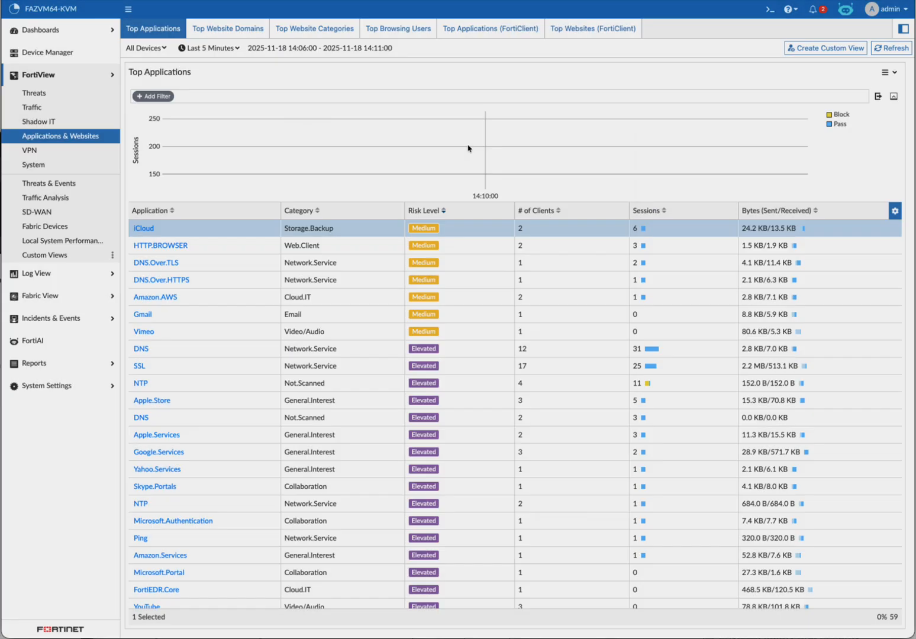
{"action": "left_click", "coordinate": [548, 229]}
{"action": "left_click", "coordinate": [548, 229]}
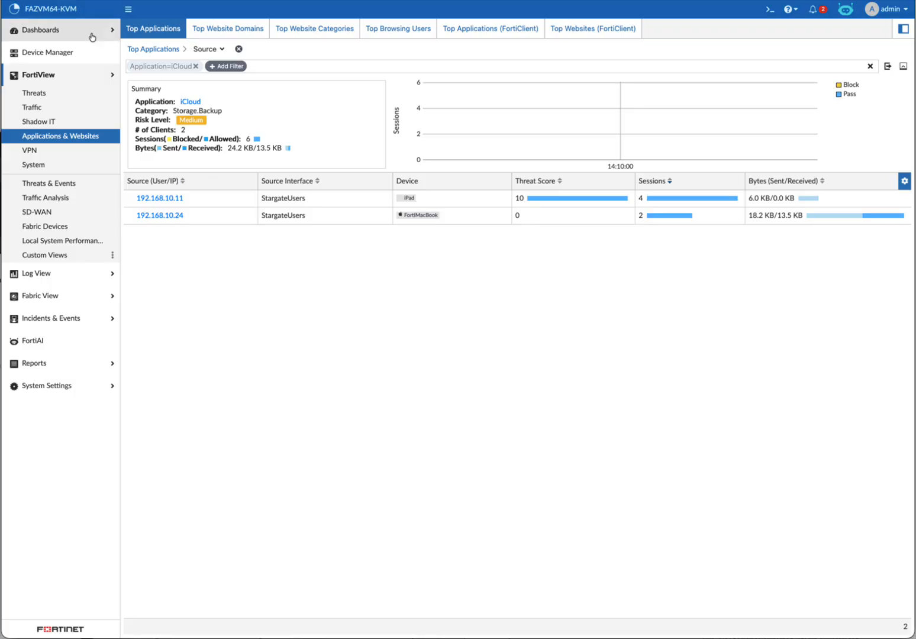
Examine the Indicator of Compromise view under FortiView's Threats & Events.
{"action": "left_click", "coordinate": [50, 183]}
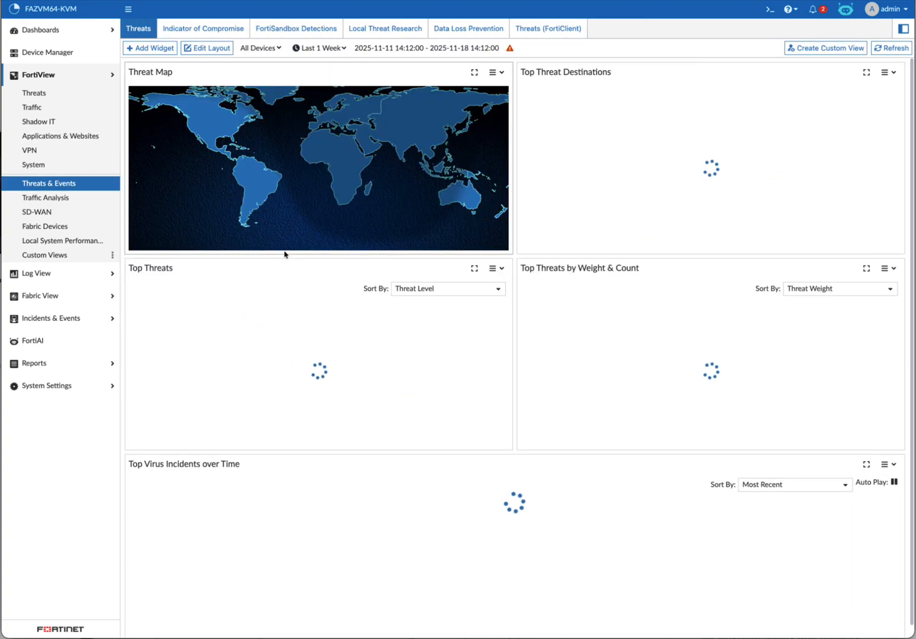
{"action": "scroll", "coordinate": [284, 253], "scroll_direction": "down", "scroll_amount": 1}
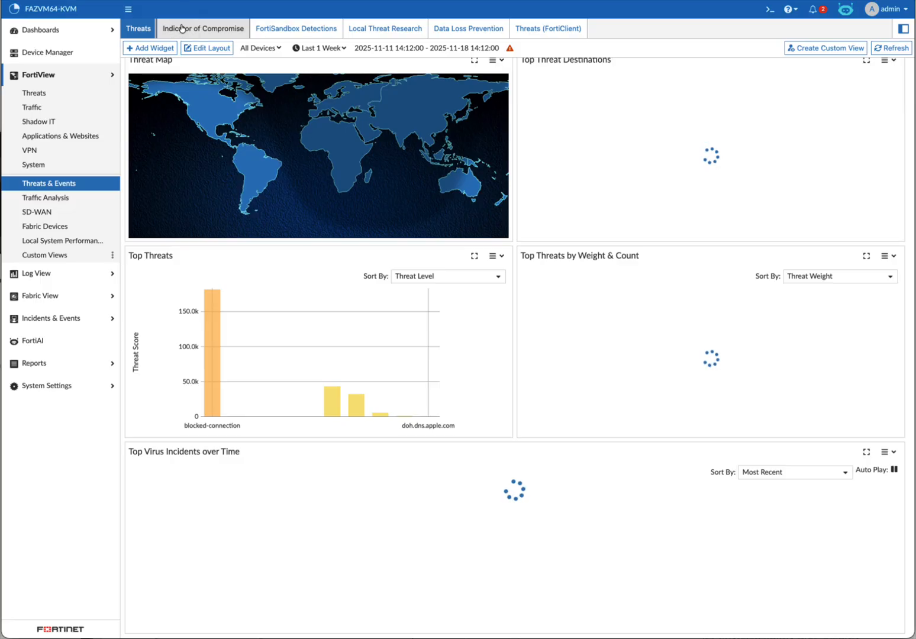
{"action": "left_click", "coordinate": [180, 29]}
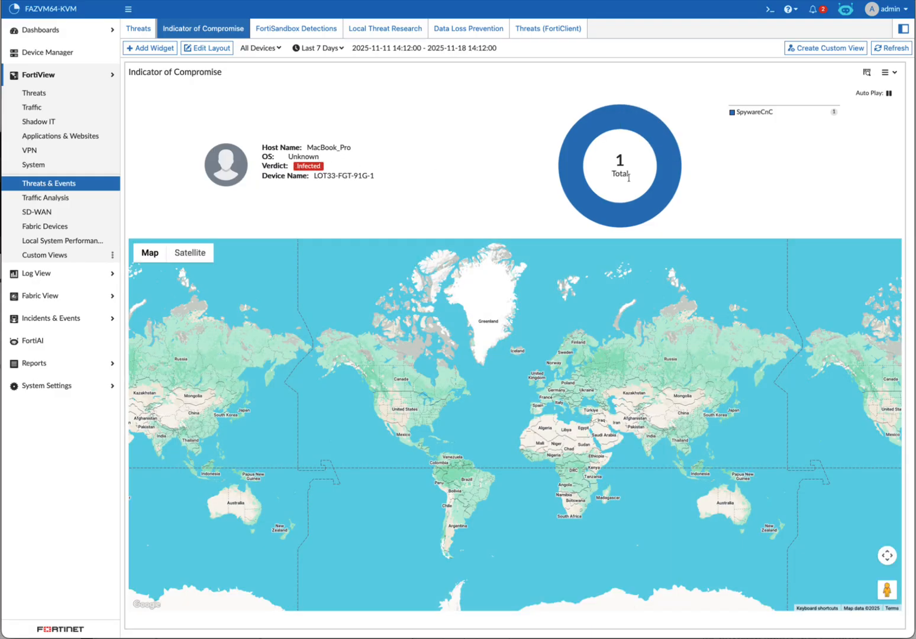
{"action": "mouse_move", "coordinate": [763, 115]}
Sort the Event Monitor's events by severity, highest first, and expand the Ubuntu-1-Work-Mac event group.
{"action": "left_click", "coordinate": [65, 319]}
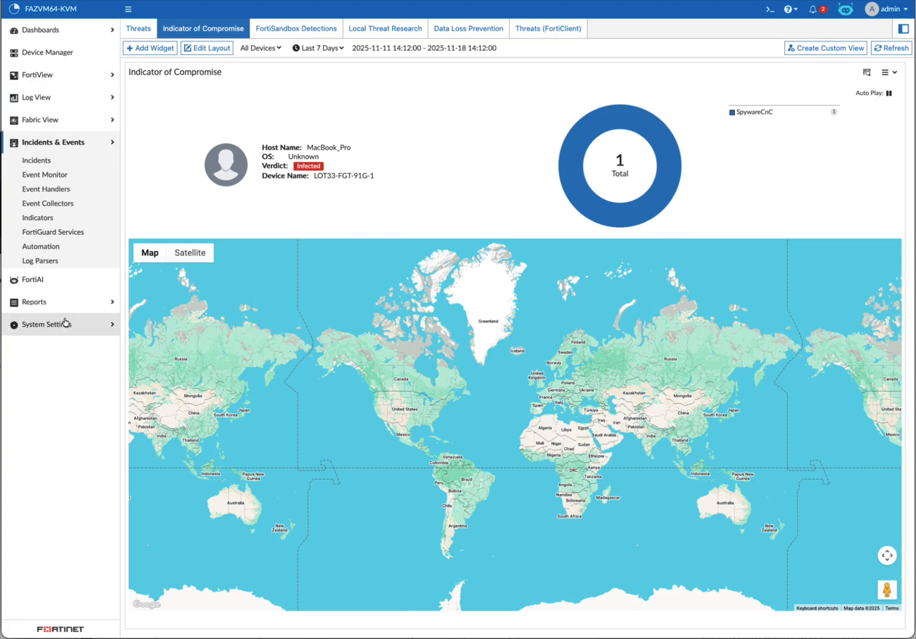
{"action": "left_click", "coordinate": [67, 177]}
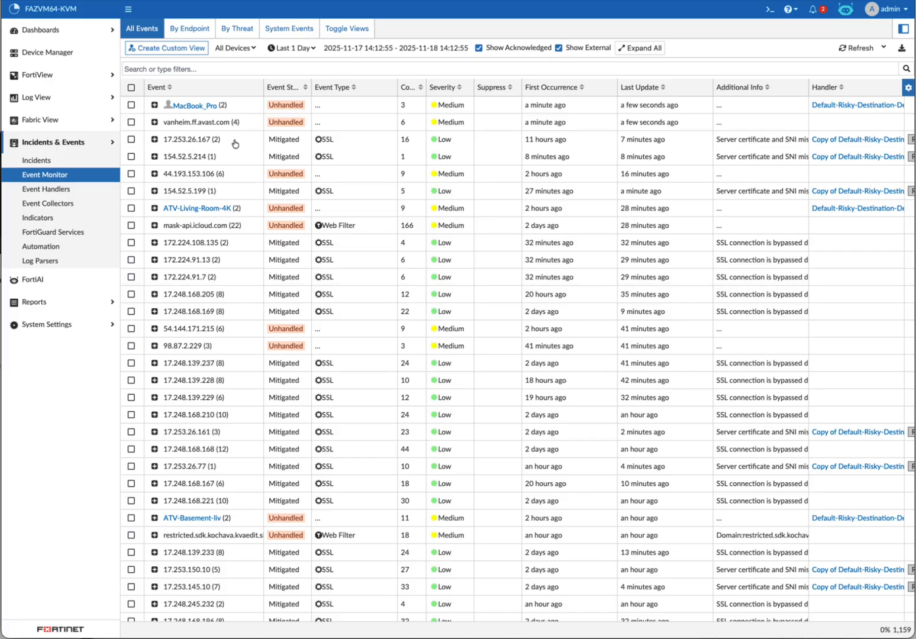
{"action": "left_click", "coordinate": [445, 87]}
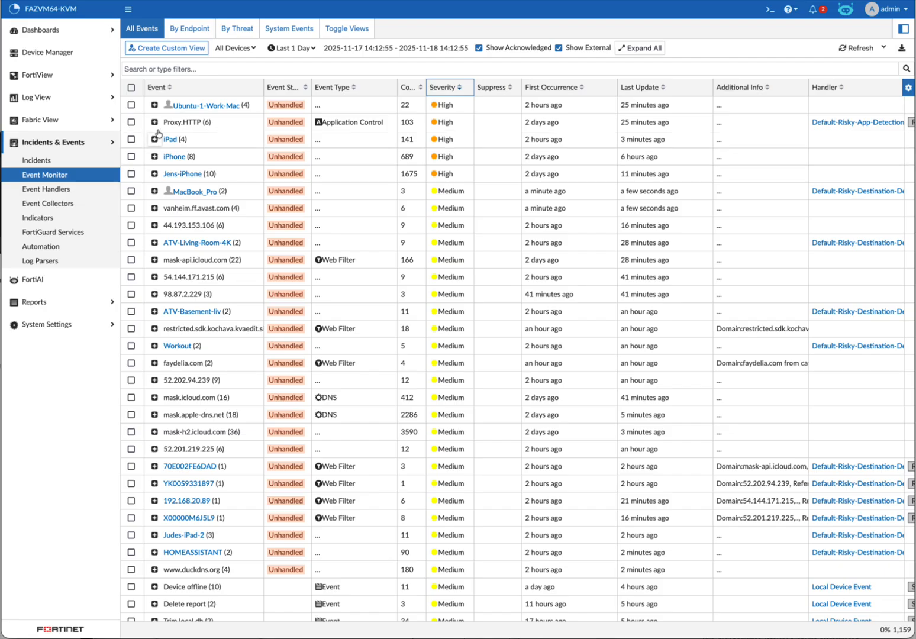
{"action": "left_click", "coordinate": [153, 104]}
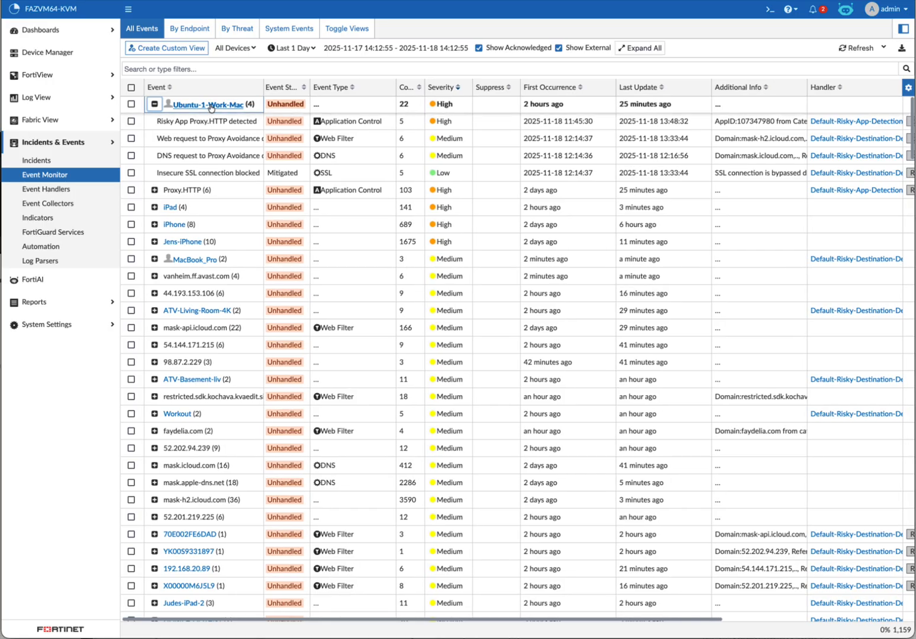
Start a new incident from the Ubuntu-1-Work-Mac events, review its severity, status and assignee options, and discard it.
{"action": "right_click", "coordinate": [212, 108]}
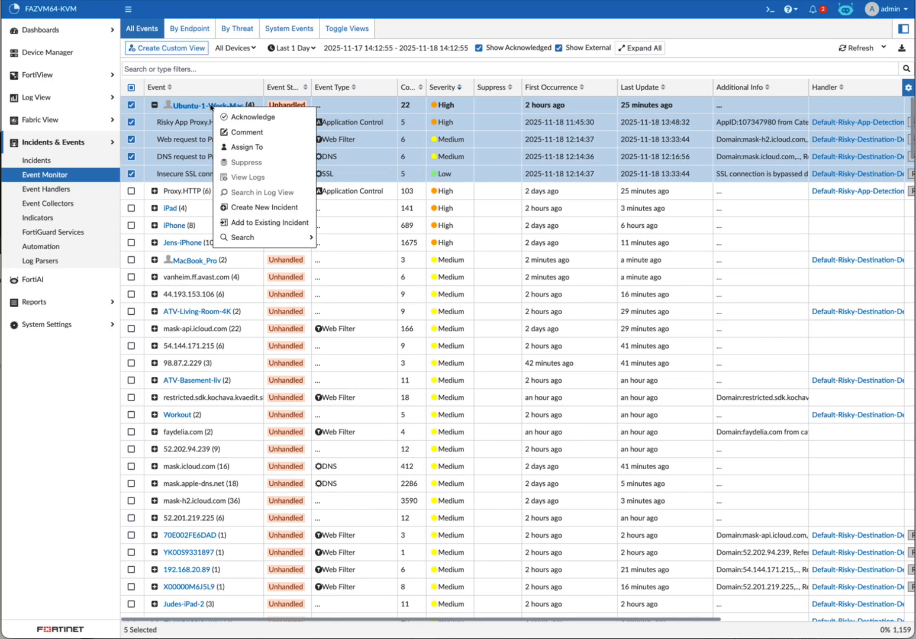
{"action": "left_click", "coordinate": [248, 209]}
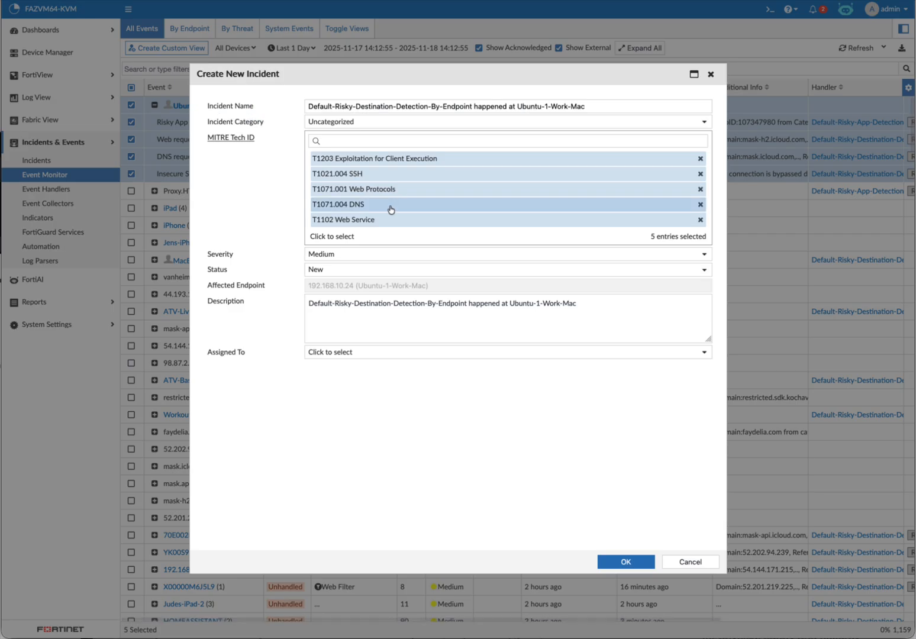
{"action": "left_click", "coordinate": [335, 258]}
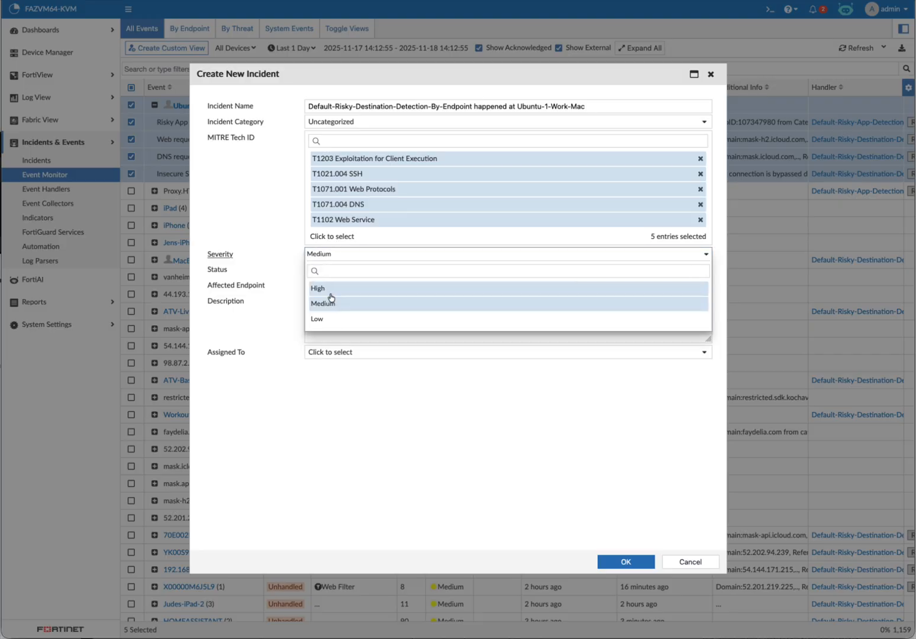
{"action": "left_click", "coordinate": [289, 256]}
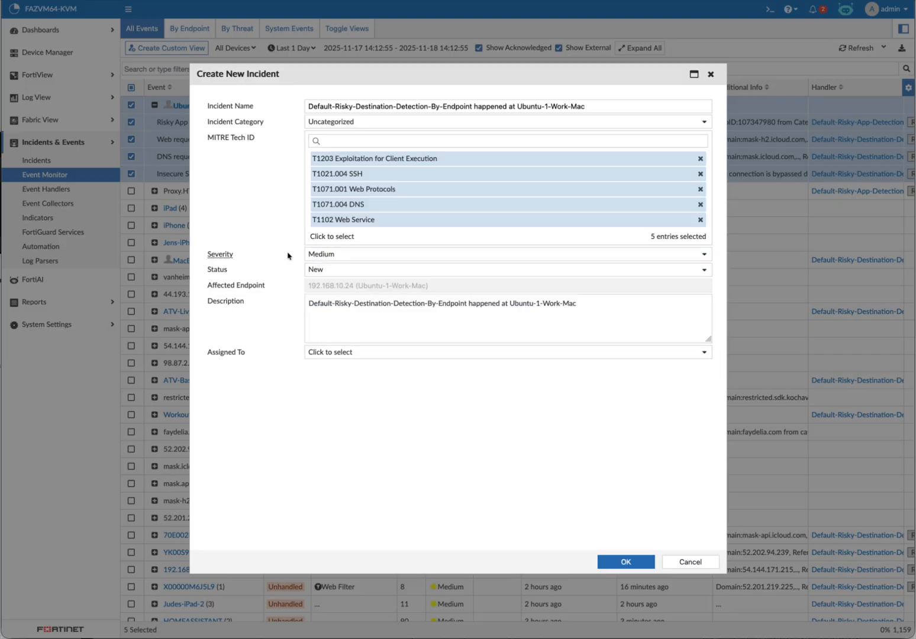
{"action": "left_click", "coordinate": [334, 271]}
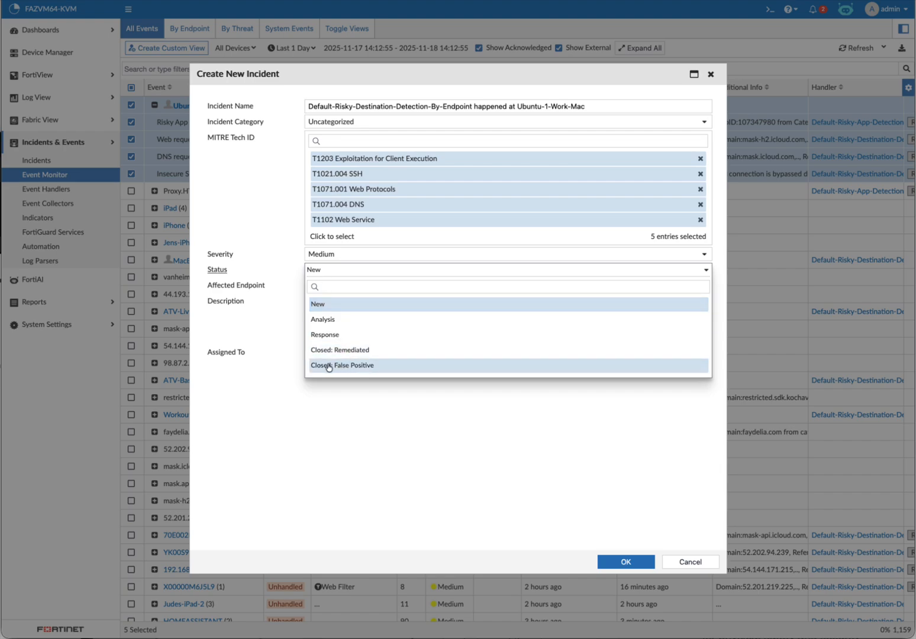
{"action": "left_click", "coordinate": [252, 450]}
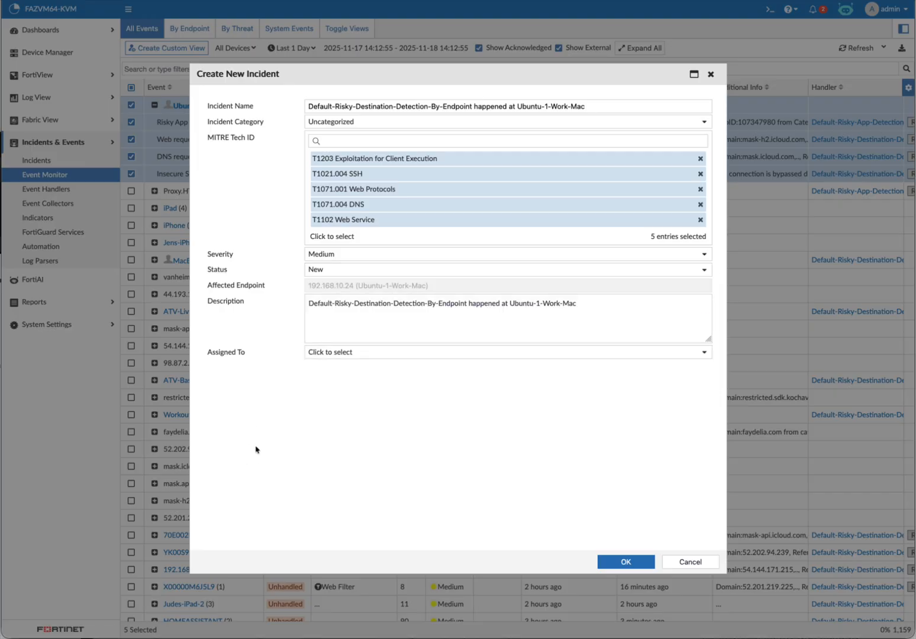
{"action": "left_click", "coordinate": [332, 352]}
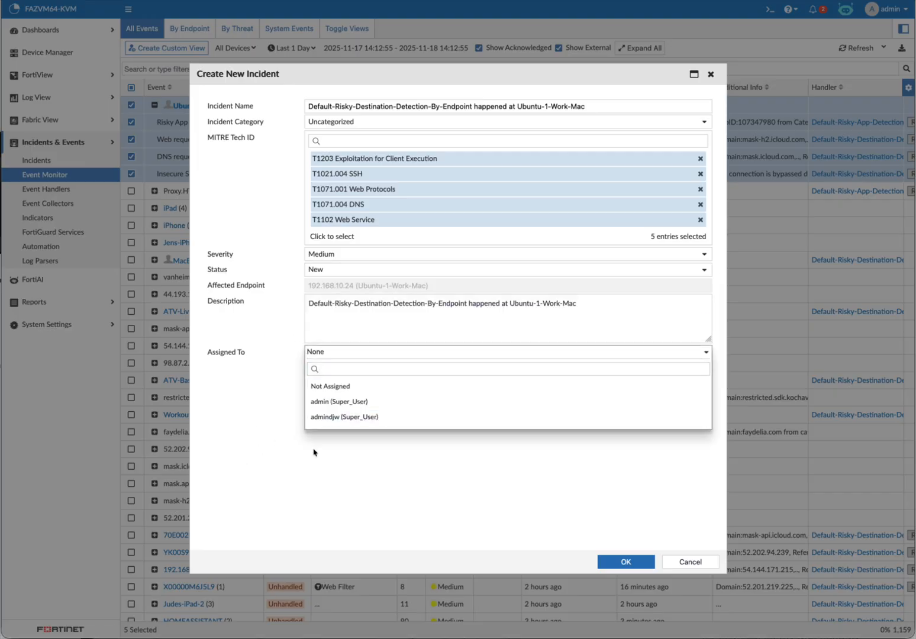
{"action": "left_click", "coordinate": [271, 447]}
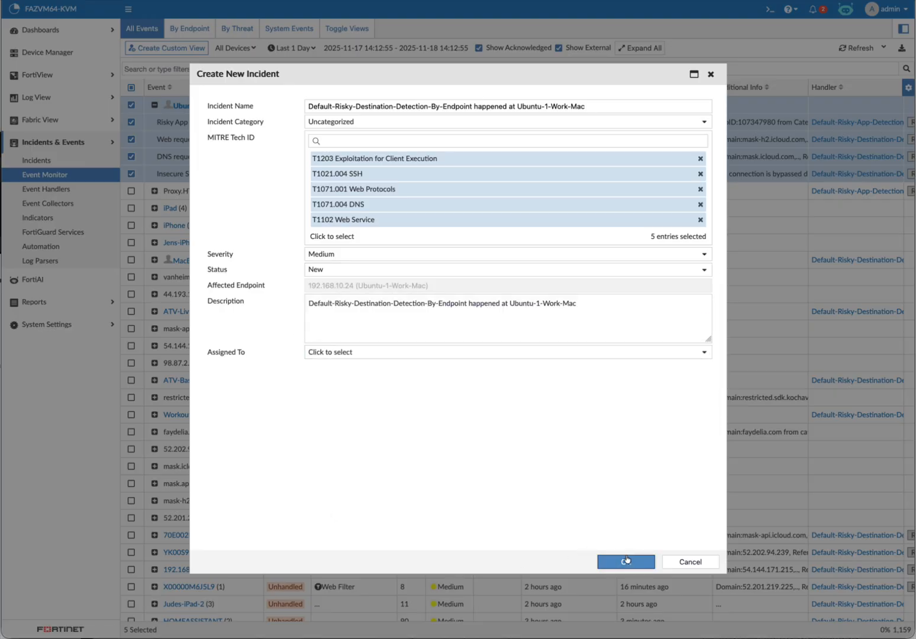
{"action": "left_click", "coordinate": [675, 562]}
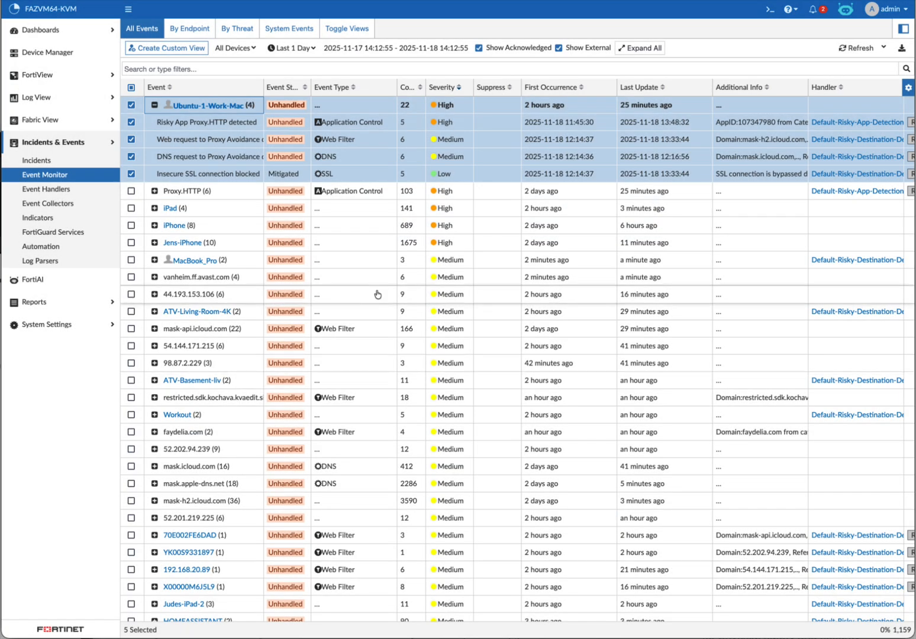
Open the MacBook_Pro incident IN00000174 from the incident list and examine its analysis and timeline.
{"action": "left_click", "coordinate": [67, 165]}
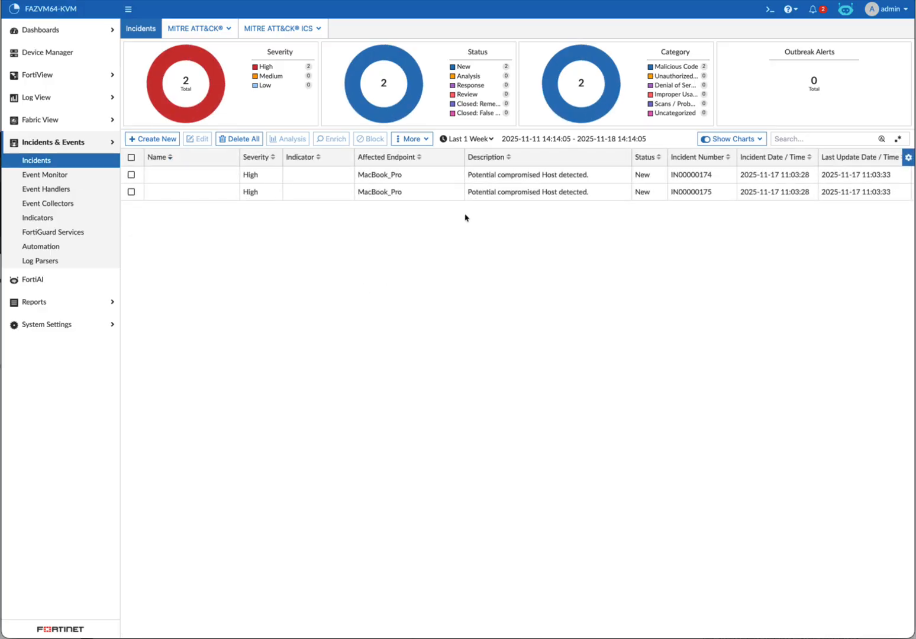
{"action": "double_click", "coordinate": [403, 175]}
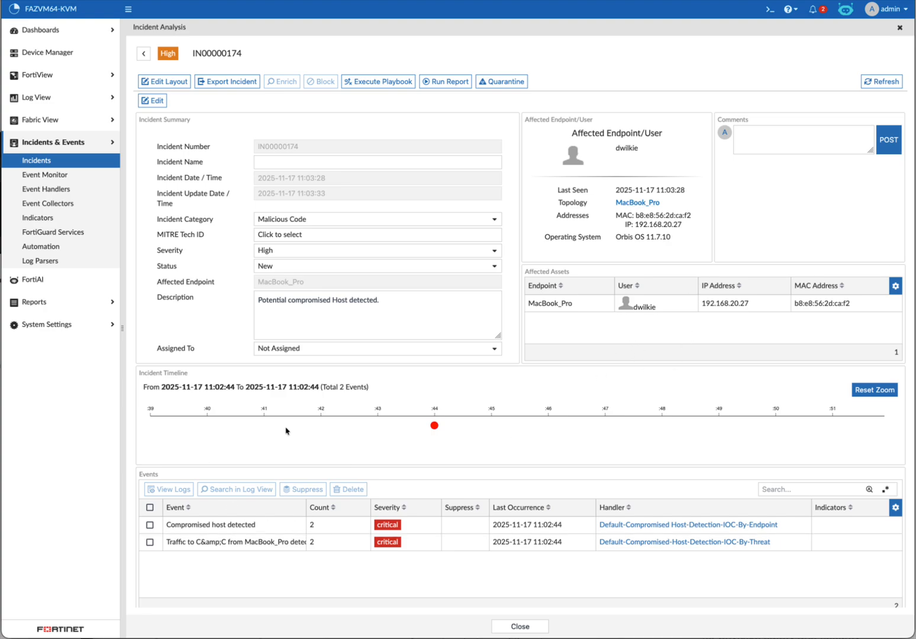
{"action": "mouse_move", "coordinate": [430, 427]}
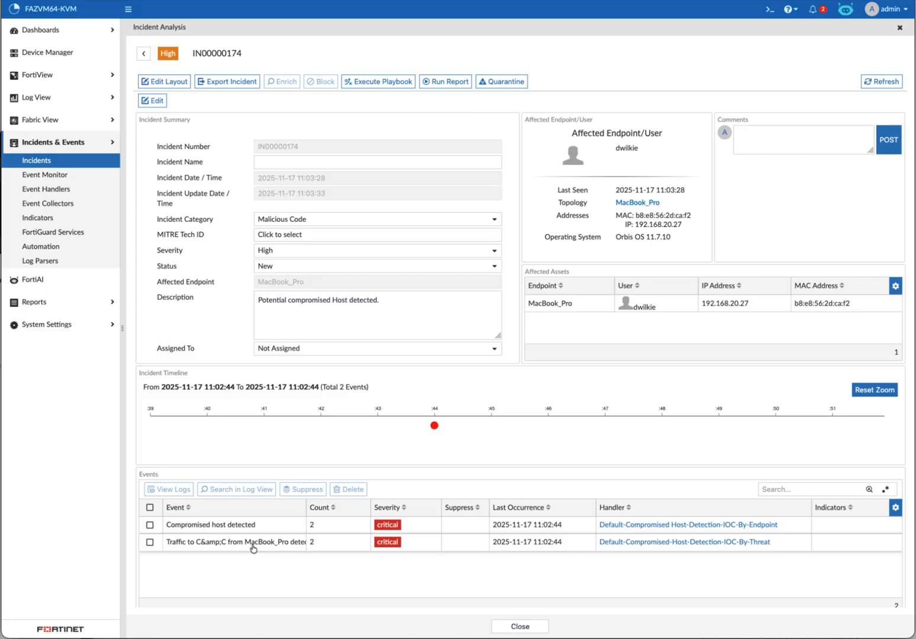
Open the list of automation playbooks under Incidents & Events.
{"action": "left_click", "coordinate": [68, 248]}
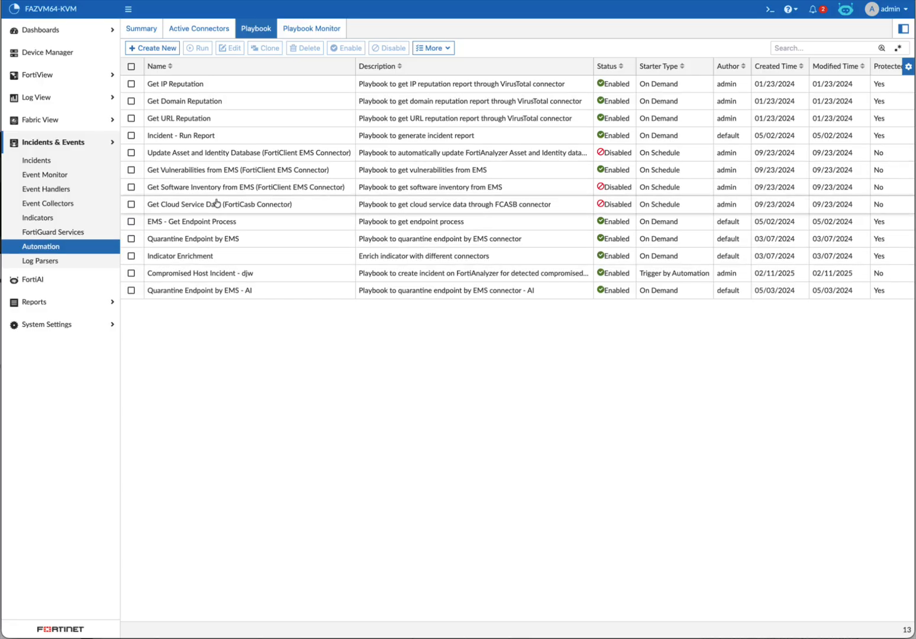
Open the Compromised Host Incident - djw playbook and examine its flow from the event trigger to the attached events and report.
{"action": "double_click", "coordinate": [169, 274]}
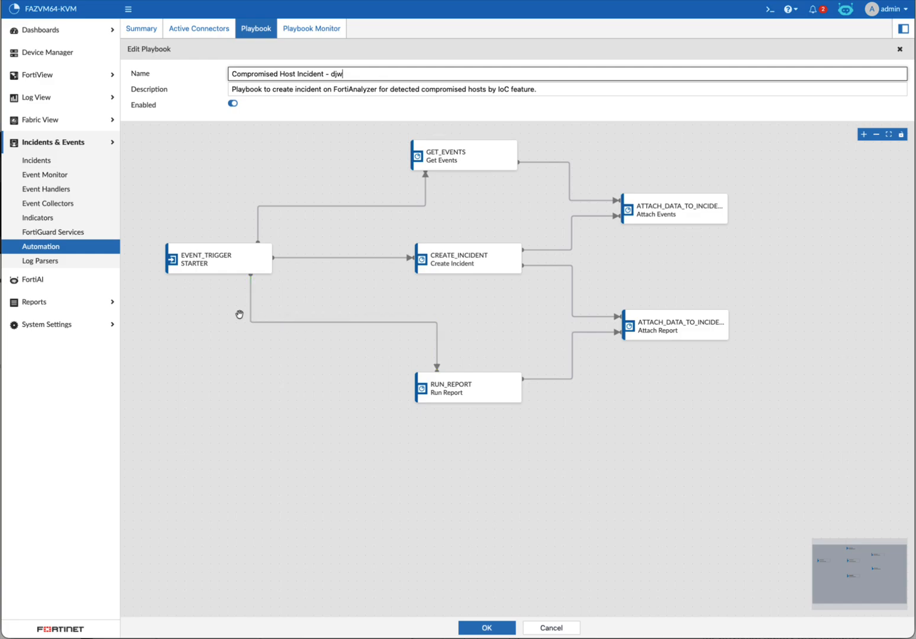
{"action": "left_click", "coordinate": [439, 161]}
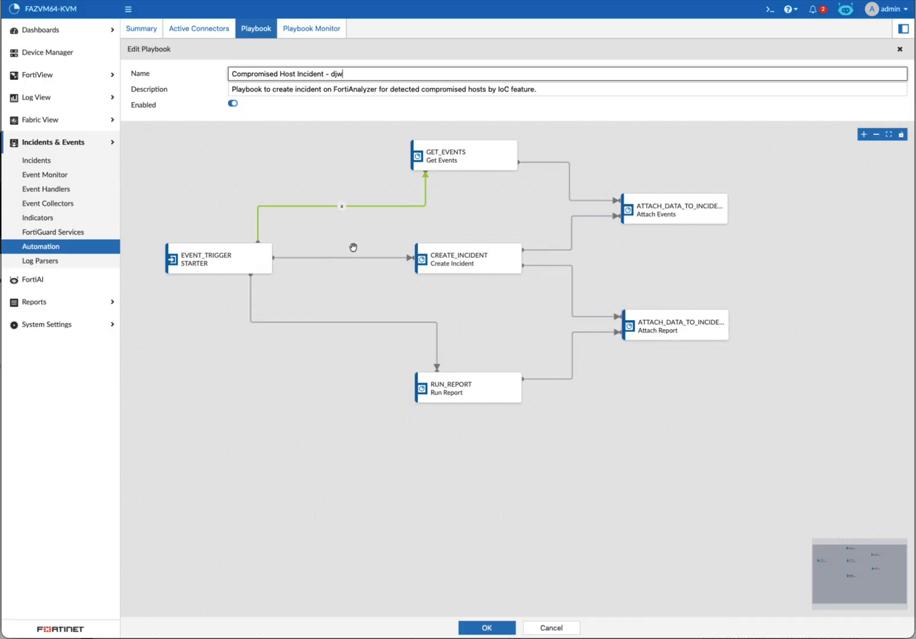
Open the report definitions, expand the FortiGate Reports folder and look through its built-in reports.
{"action": "left_click", "coordinate": [88, 299]}
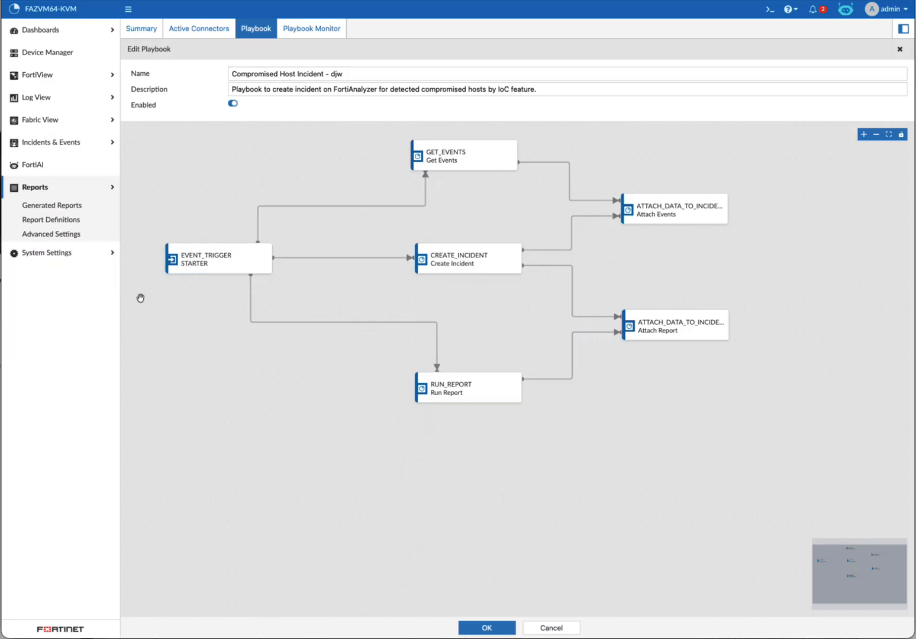
{"action": "left_click", "coordinate": [59, 217]}
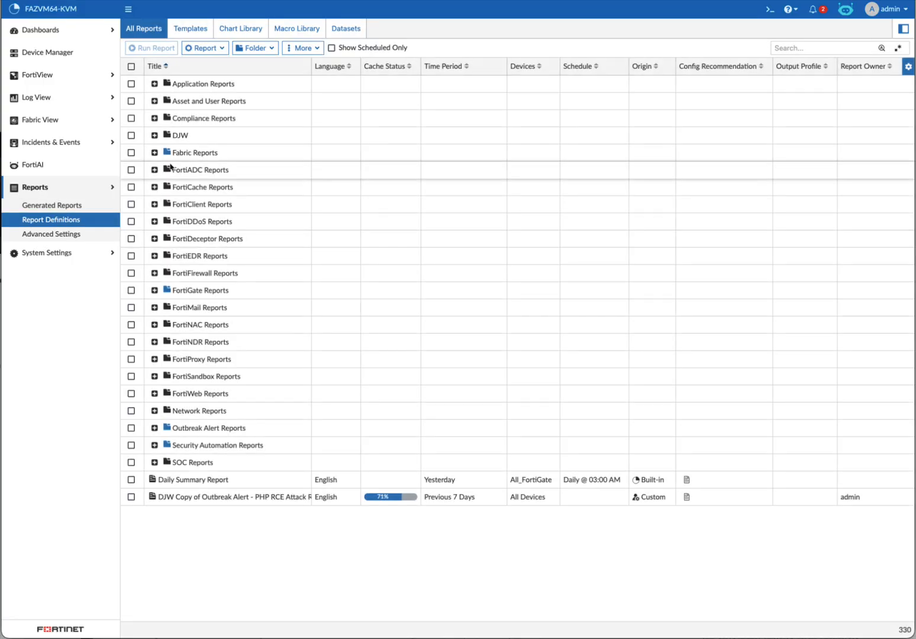
{"action": "left_click", "coordinate": [153, 290]}
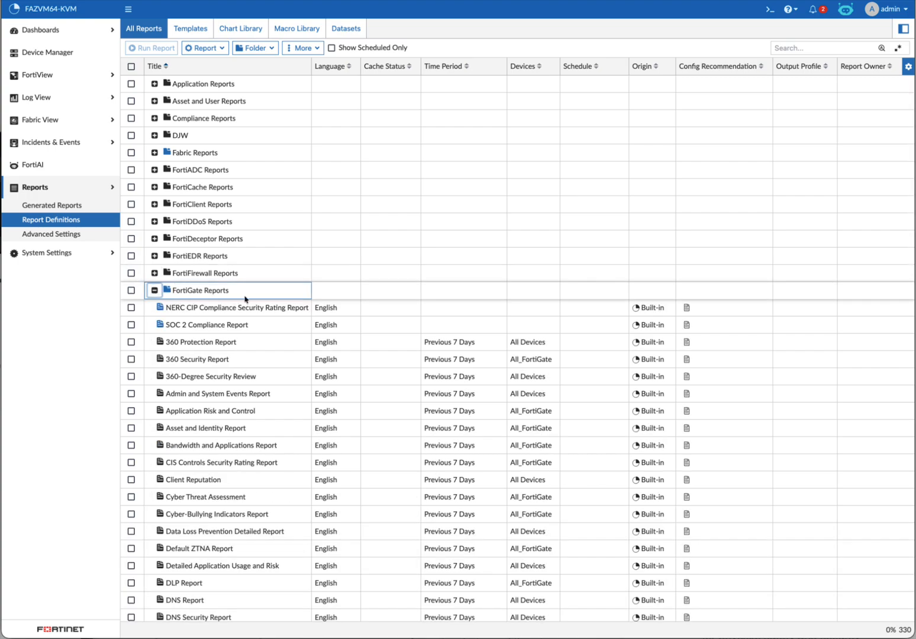
{"action": "scroll", "coordinate": [288, 408], "scroll_direction": "down", "scroll_amount": 1}
{"action": "scroll", "coordinate": [289, 406], "scroll_direction": "down", "scroll_amount": 1}
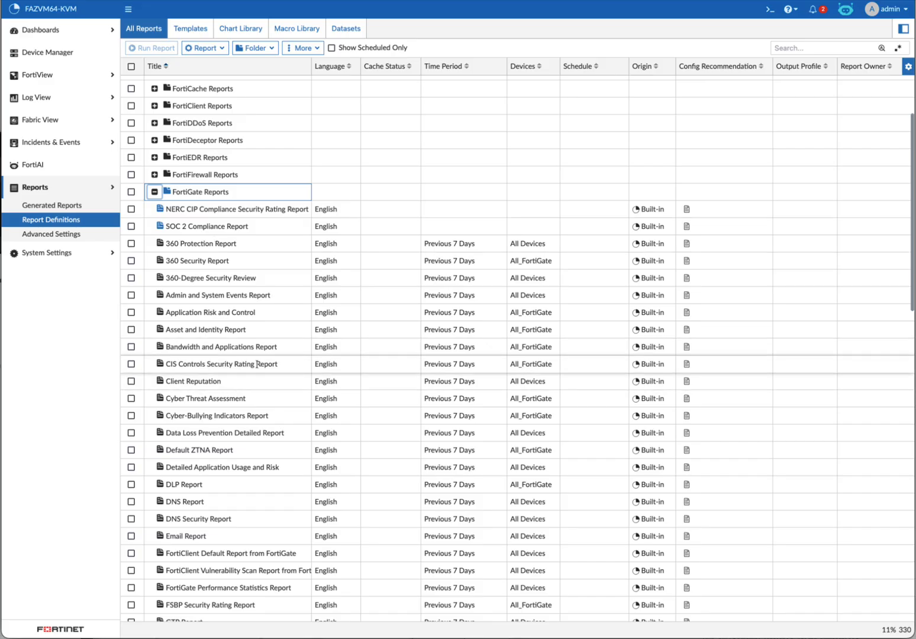
{"action": "scroll", "coordinate": [245, 368], "scroll_direction": "down", "scroll_amount": 1}
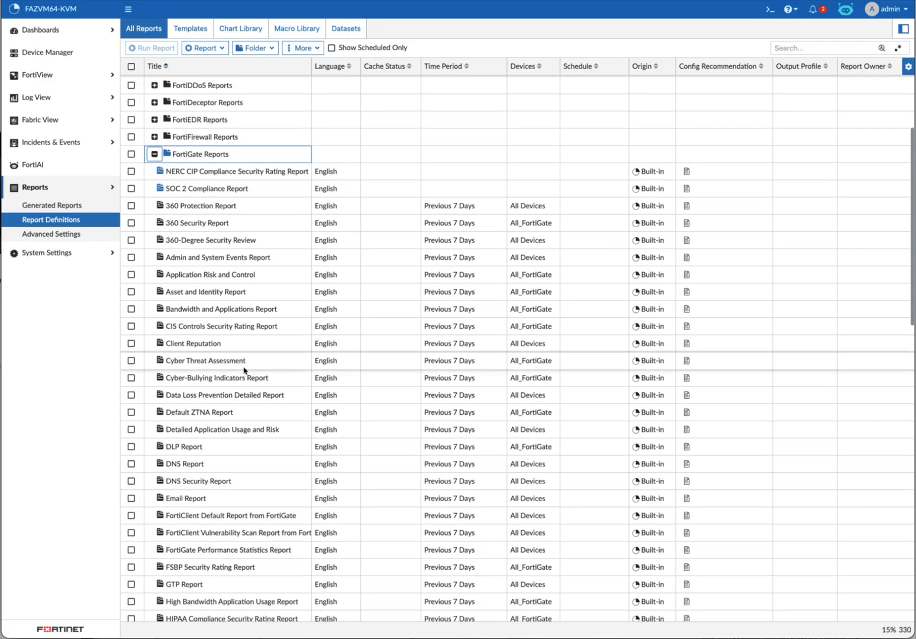
{"action": "scroll", "coordinate": [244, 370], "scroll_direction": "down", "scroll_amount": 1}
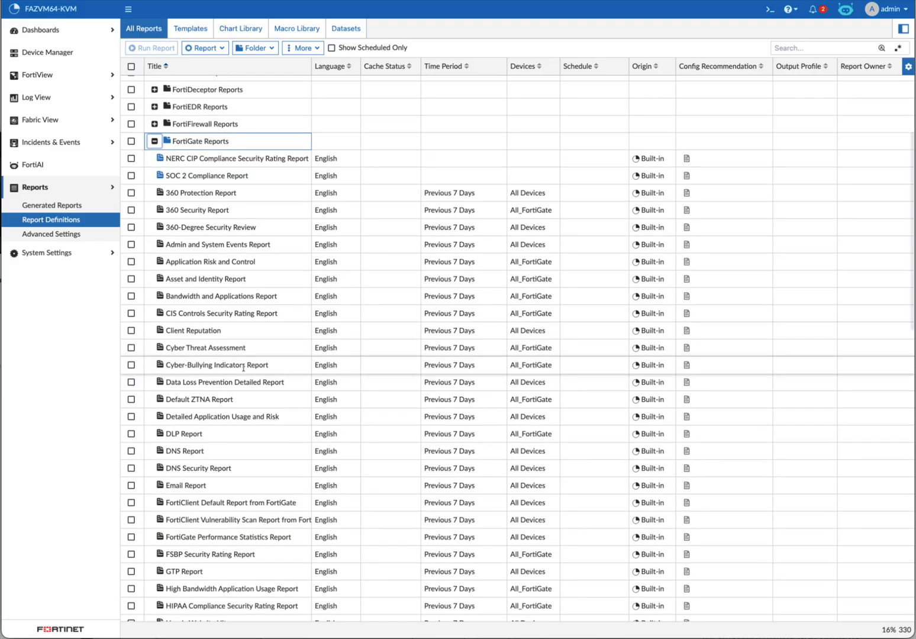
{"action": "scroll", "coordinate": [225, 365], "scroll_direction": "down", "scroll_amount": 1}
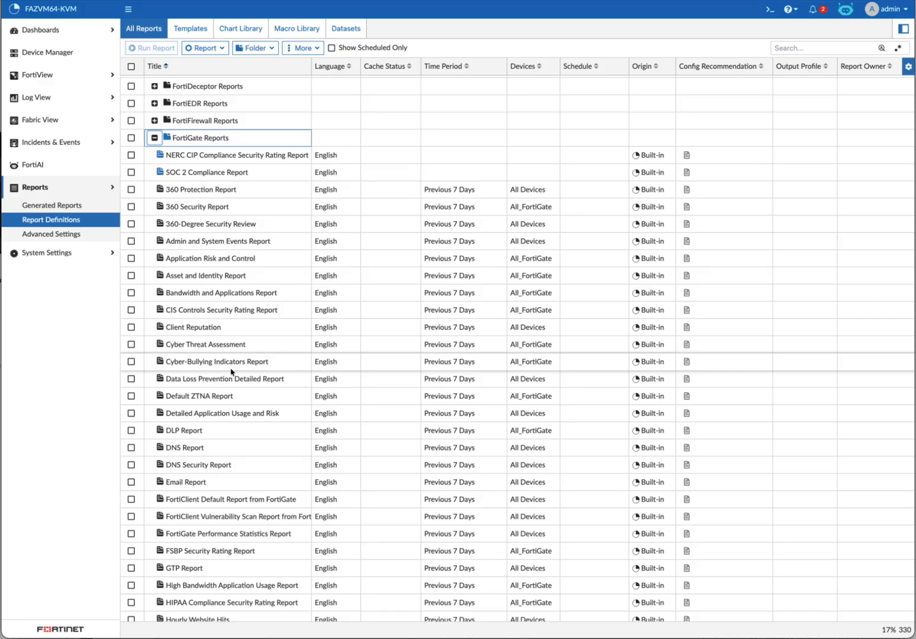
{"action": "scroll", "coordinate": [231, 372], "scroll_direction": "down", "scroll_amount": 5}
{"action": "scroll", "coordinate": [232, 372], "scroll_direction": "down", "scroll_amount": 5}
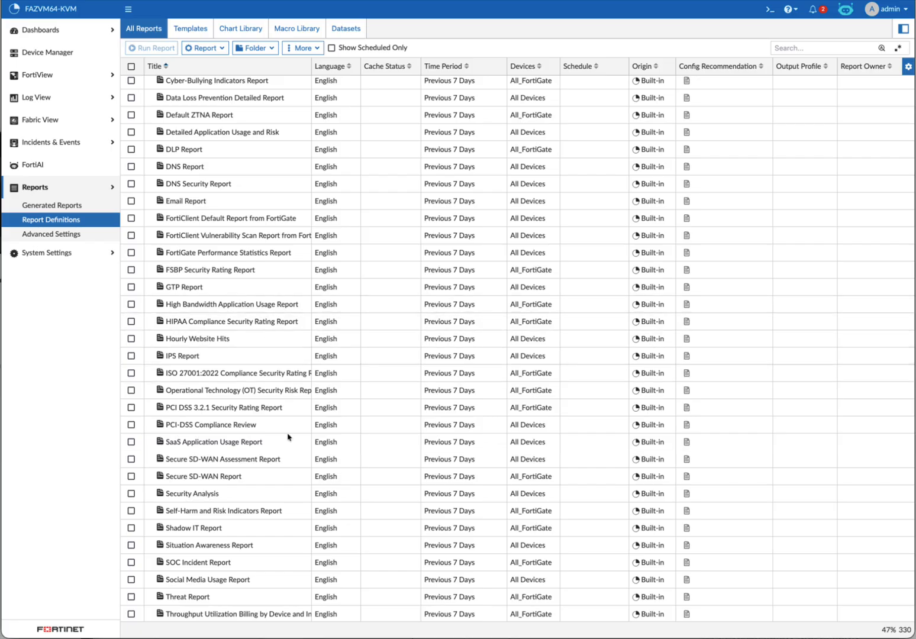
{"action": "scroll", "coordinate": [291, 456], "scroll_direction": "down", "scroll_amount": 3}
{"action": "scroll", "coordinate": [291, 456], "scroll_direction": "down", "scroll_amount": 3}
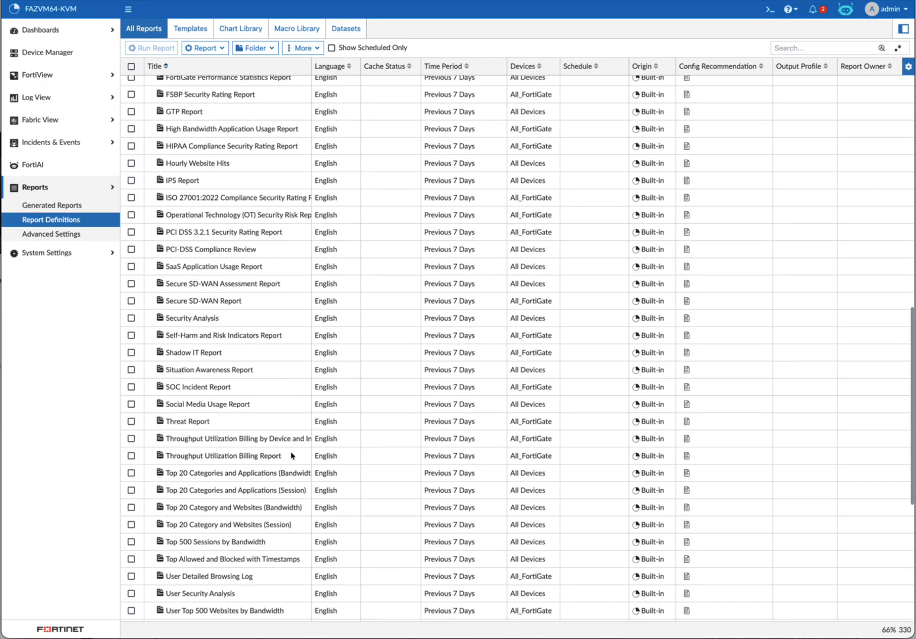
{"action": "scroll", "coordinate": [292, 455], "scroll_direction": "down", "scroll_amount": 2}
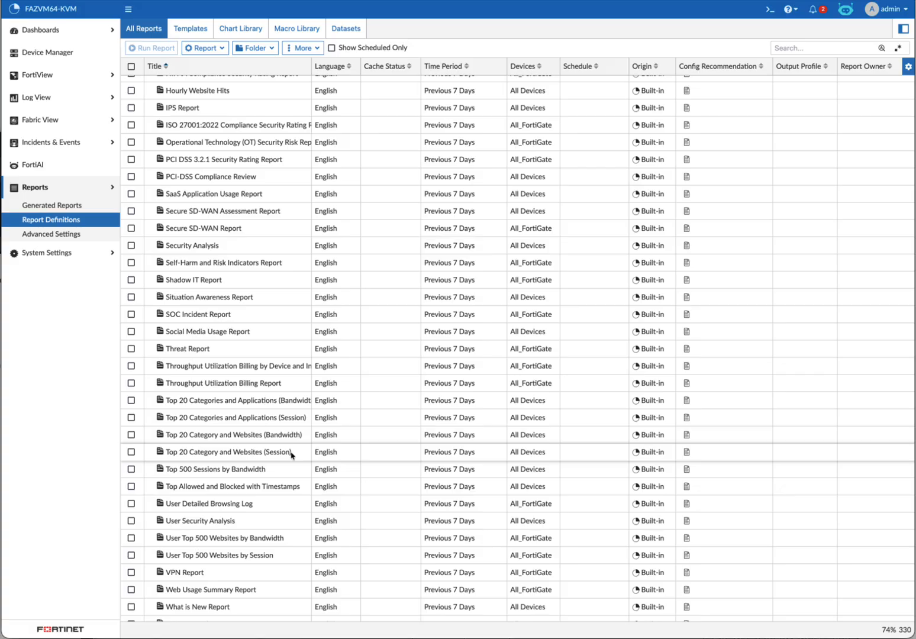
Open the HTML version of today's FortiGate Performance Statistics Report from the generated reports.
{"action": "left_click", "coordinate": [52, 205]}
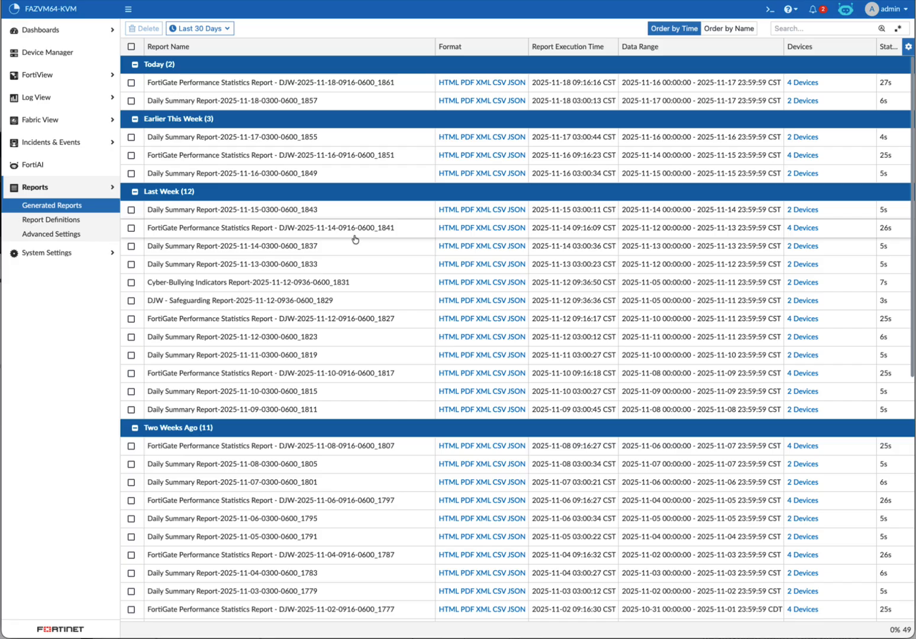
{"action": "scroll", "coordinate": [353, 237], "scroll_direction": "down", "scroll_amount": 1}
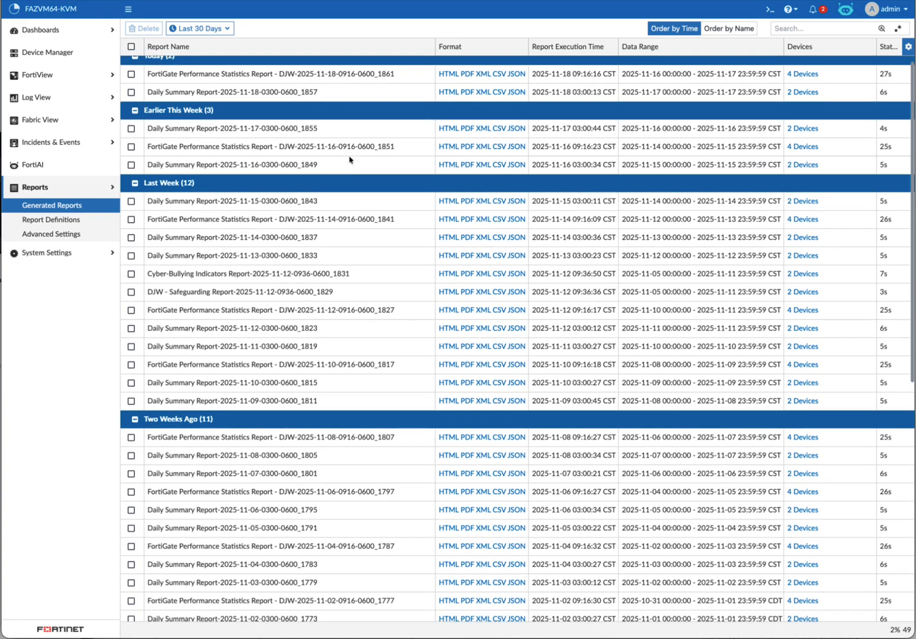
{"action": "left_click", "coordinate": [447, 75]}
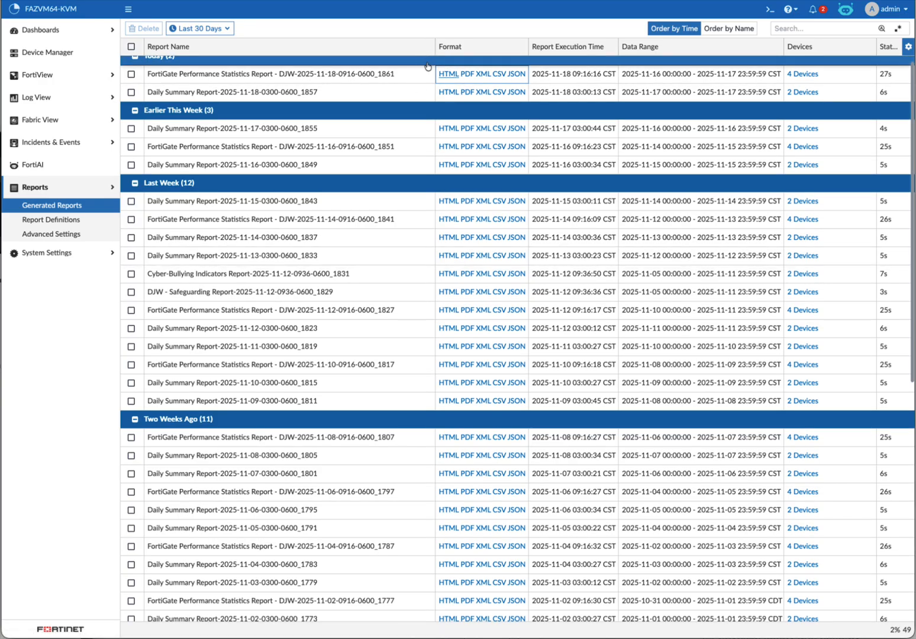
{"action": "left_click", "coordinate": [448, 75]}
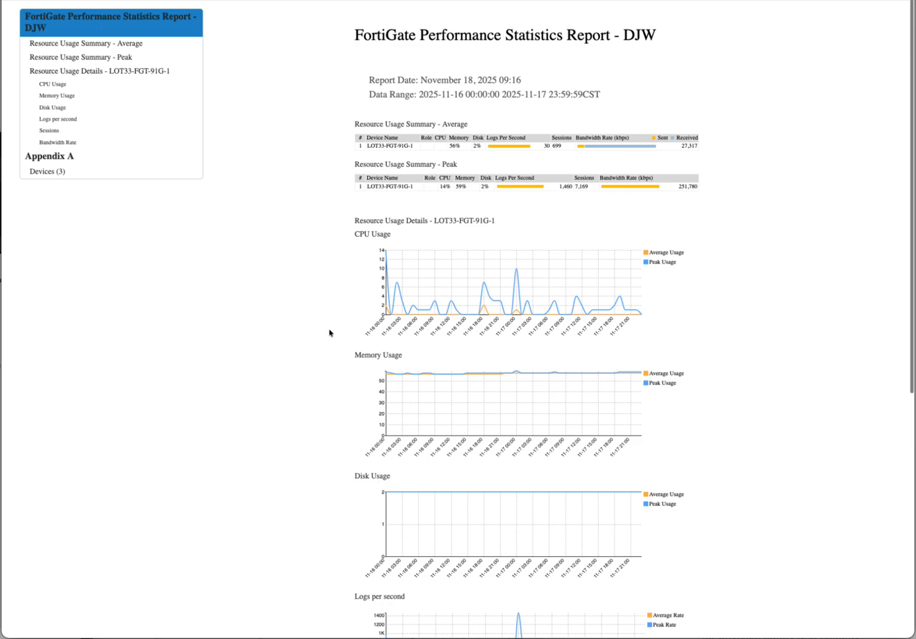
Examine the performance report's CPU Usage, Memory Usage, Logs per second and Bandwidth Rate sections, and return to the generated reports.
{"action": "scroll", "coordinate": [110, 143], "scroll_direction": "down", "scroll_amount": 1}
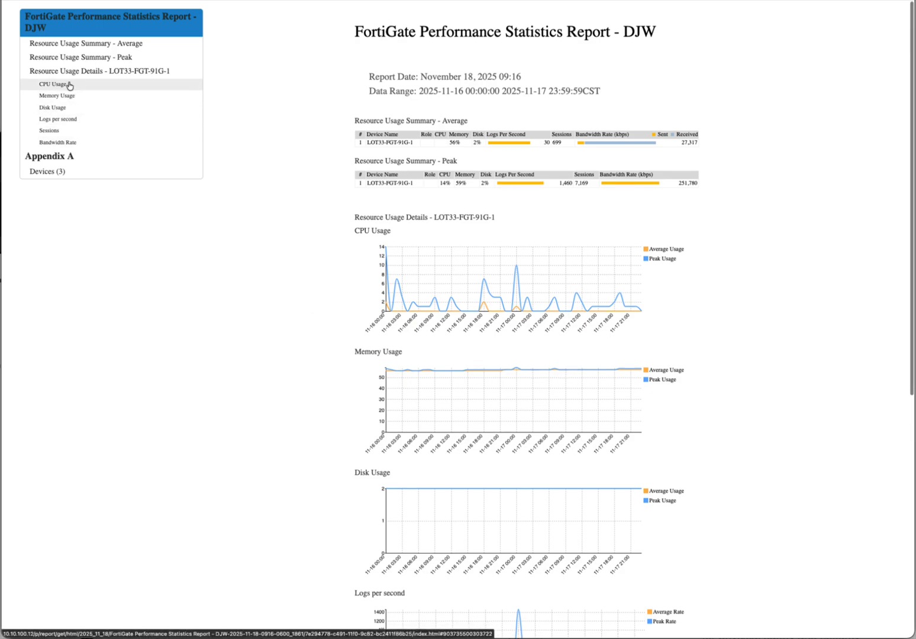
{"action": "left_click", "coordinate": [68, 85]}
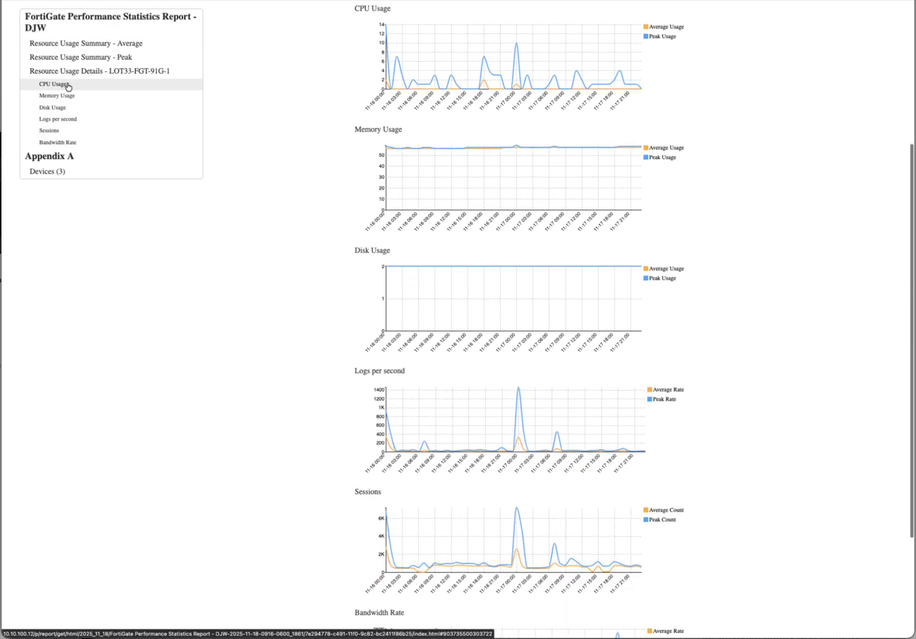
{"action": "left_click", "coordinate": [65, 96]}
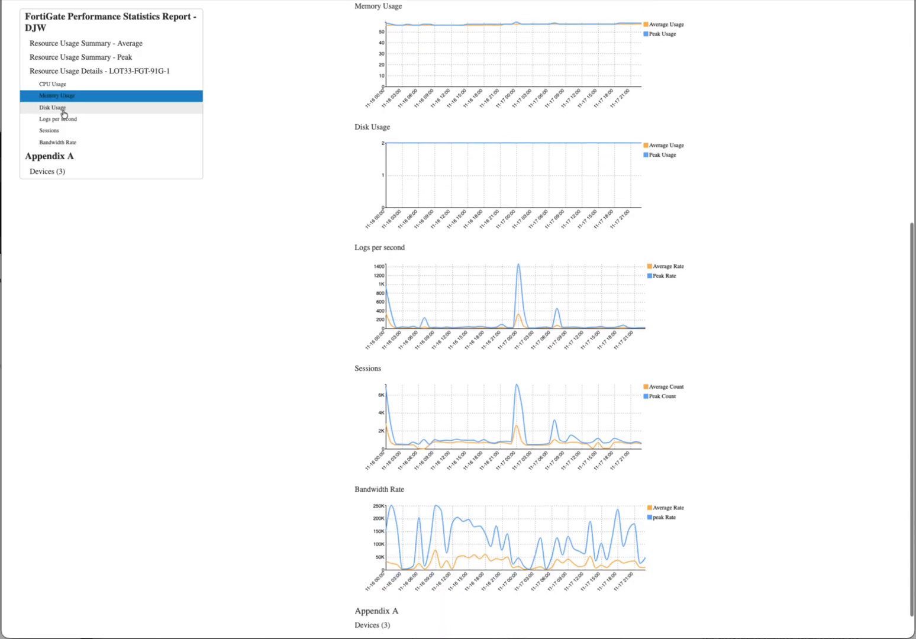
{"action": "left_click", "coordinate": [60, 119]}
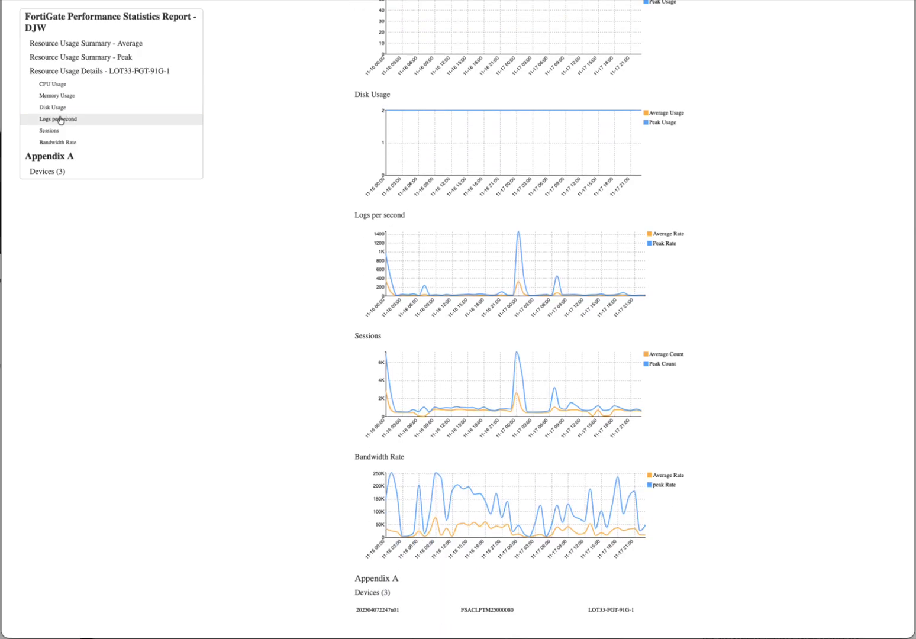
{"action": "left_click", "coordinate": [60, 120]}
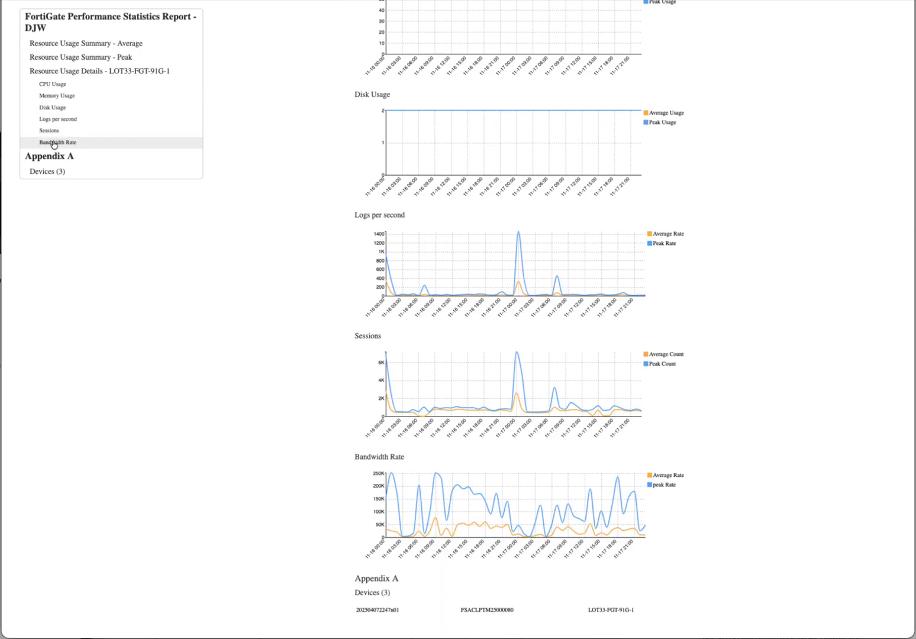
{"action": "left_click", "coordinate": [53, 143]}
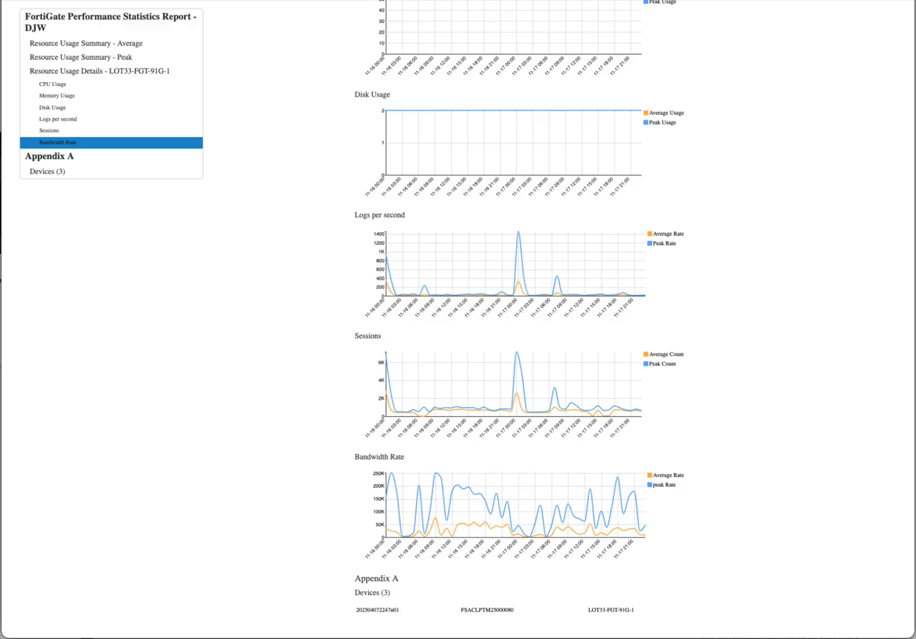
{"action": "left_click", "coordinate": [532, 0]}
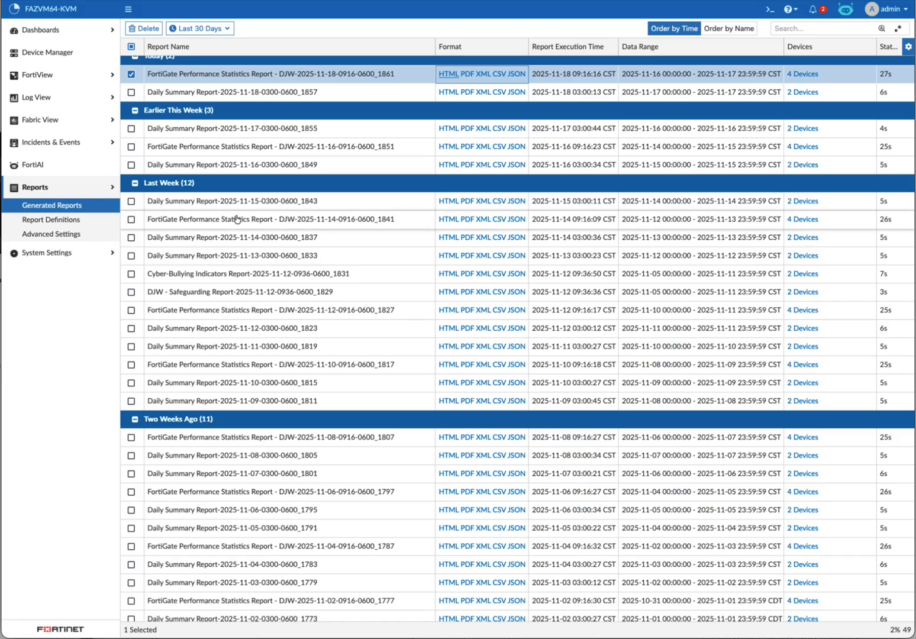
Open the HTML version of today's Daily Summary Report and examine its Top Application by Severity and Top Threat sections.
{"action": "left_click", "coordinate": [451, 92]}
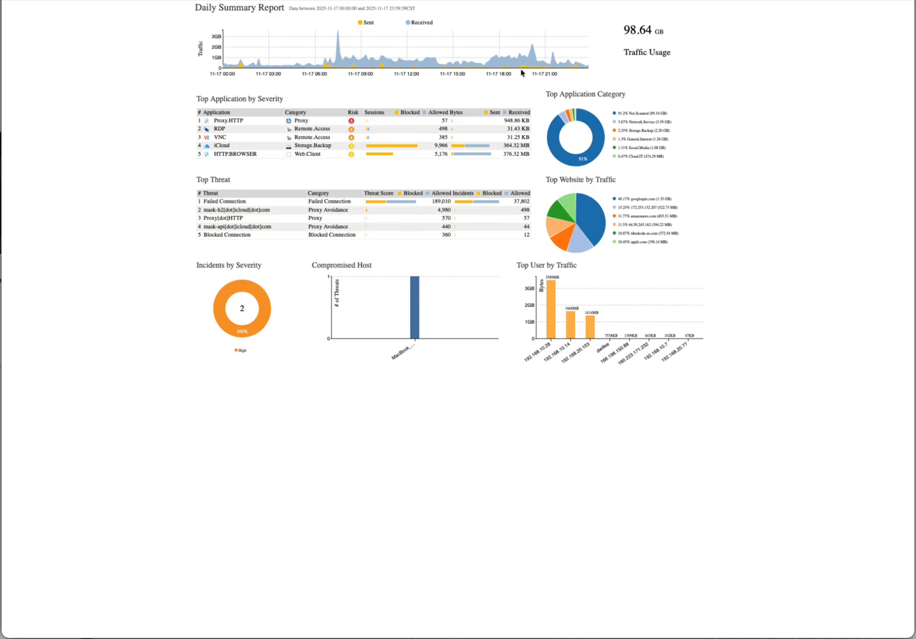
{"action": "left_click", "coordinate": [198, 101]}
{"action": "left_click_drag", "start_coordinate": [198, 101], "coordinate": [259, 99]}
{"action": "left_click", "coordinate": [218, 181]}
{"action": "left_click_drag", "start_coordinate": [218, 181], "coordinate": [262, 184]}
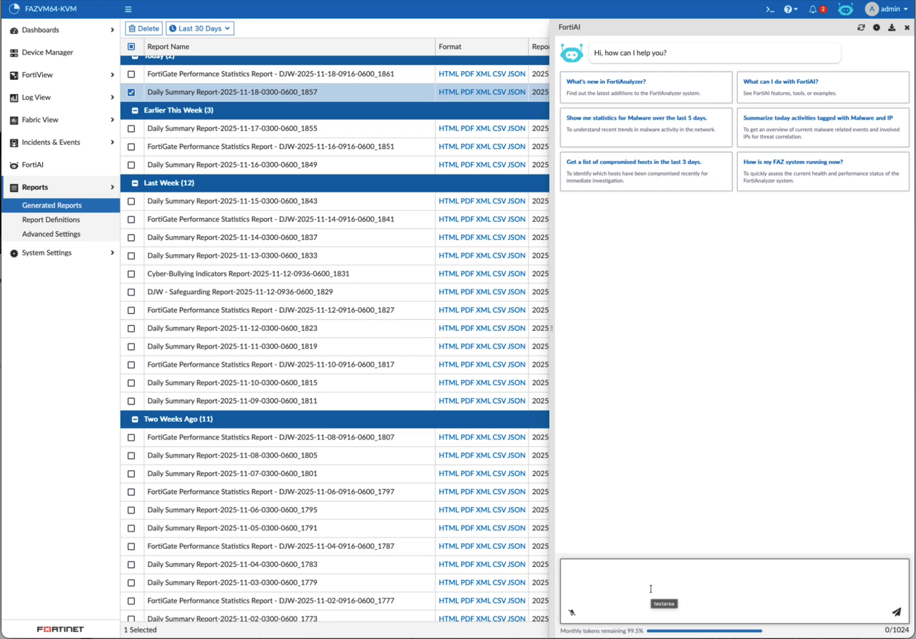
Write a FortiAI prompt requesting a list of applications that source 192.168.10.24 used in the last 24 hours.
{"action": "type", "text": "Privde me a list of application"}
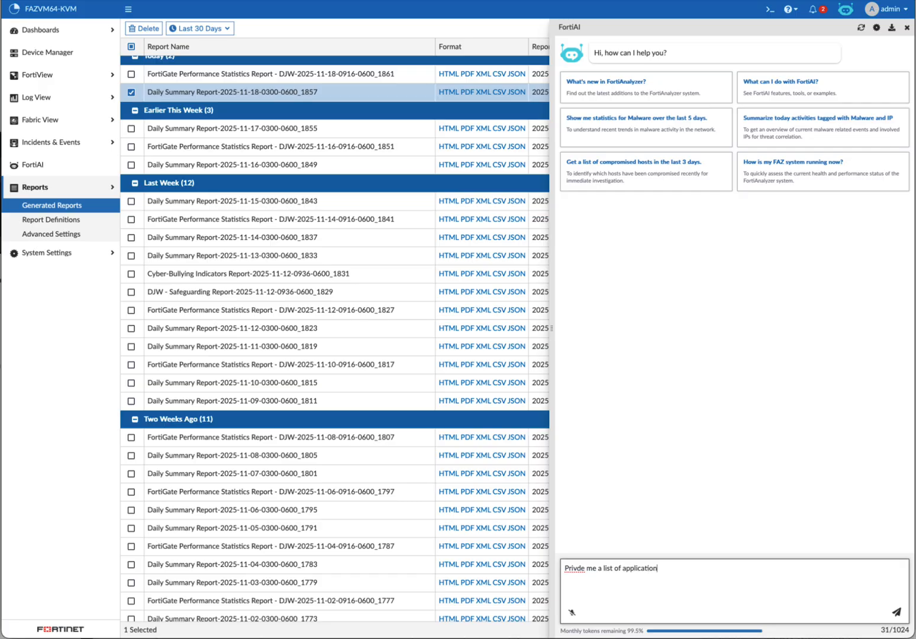
{"action": "type", "text": " that srouce 192.168.10.24 use"}
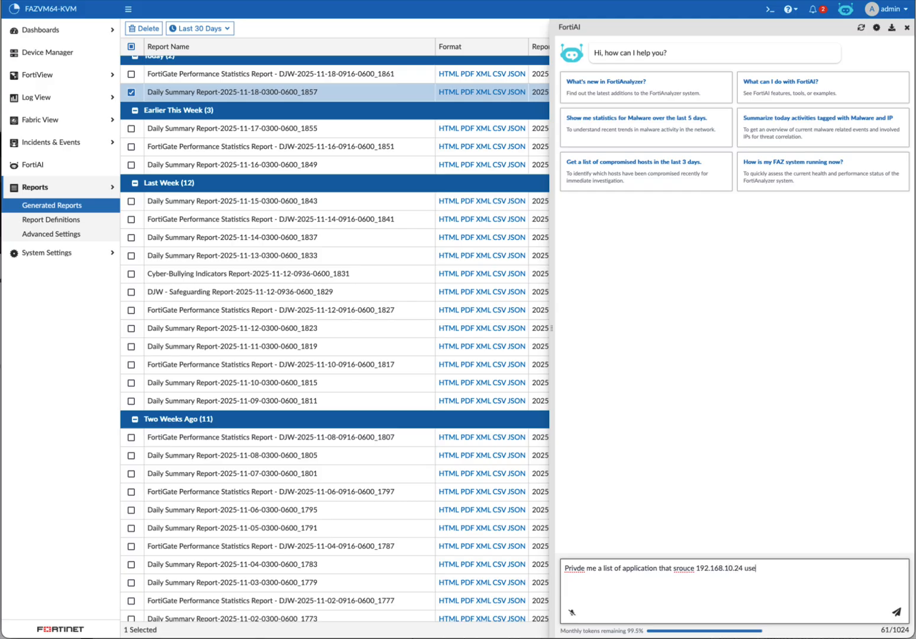
{"action": "type", "text": "d in the last 24 hours"}
Correct the misspelled "srouce" to "source" in the FortiAI prompt, check the spelling of its first word, and submit it.
{"action": "right_click", "coordinate": [686, 568]}
{"action": "left_click", "coordinate": [707, 566]}
{"action": "left_click", "coordinate": [574, 569]}
{"action": "right_click", "coordinate": [574, 568]}
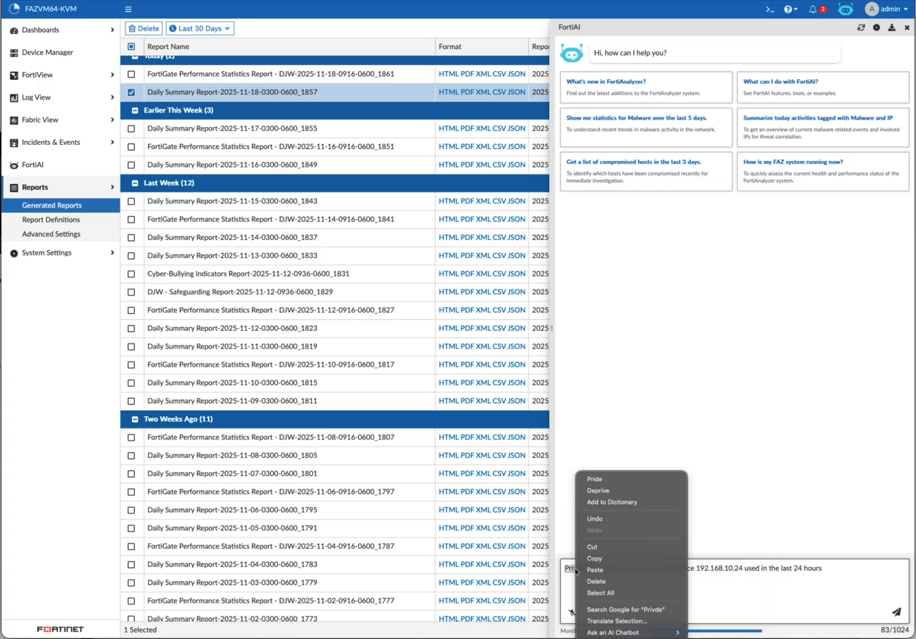
{"action": "left_click", "coordinate": [604, 411]}
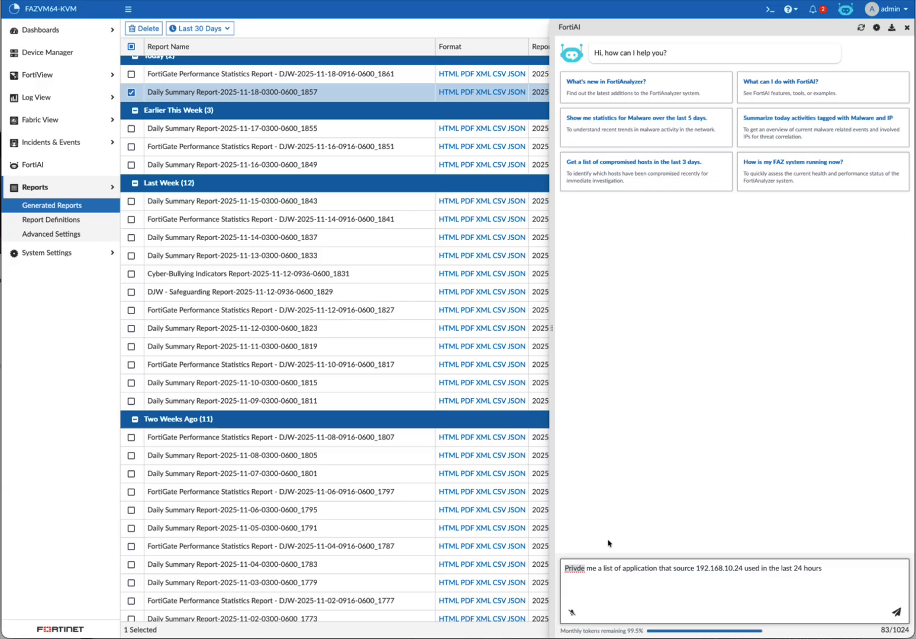
{"action": "left_click", "coordinate": [897, 614]}
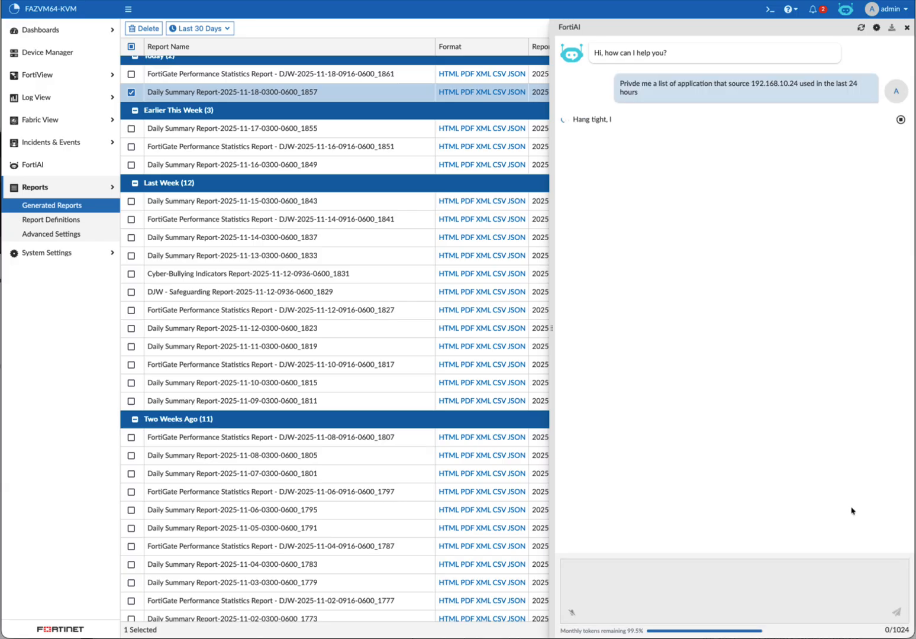